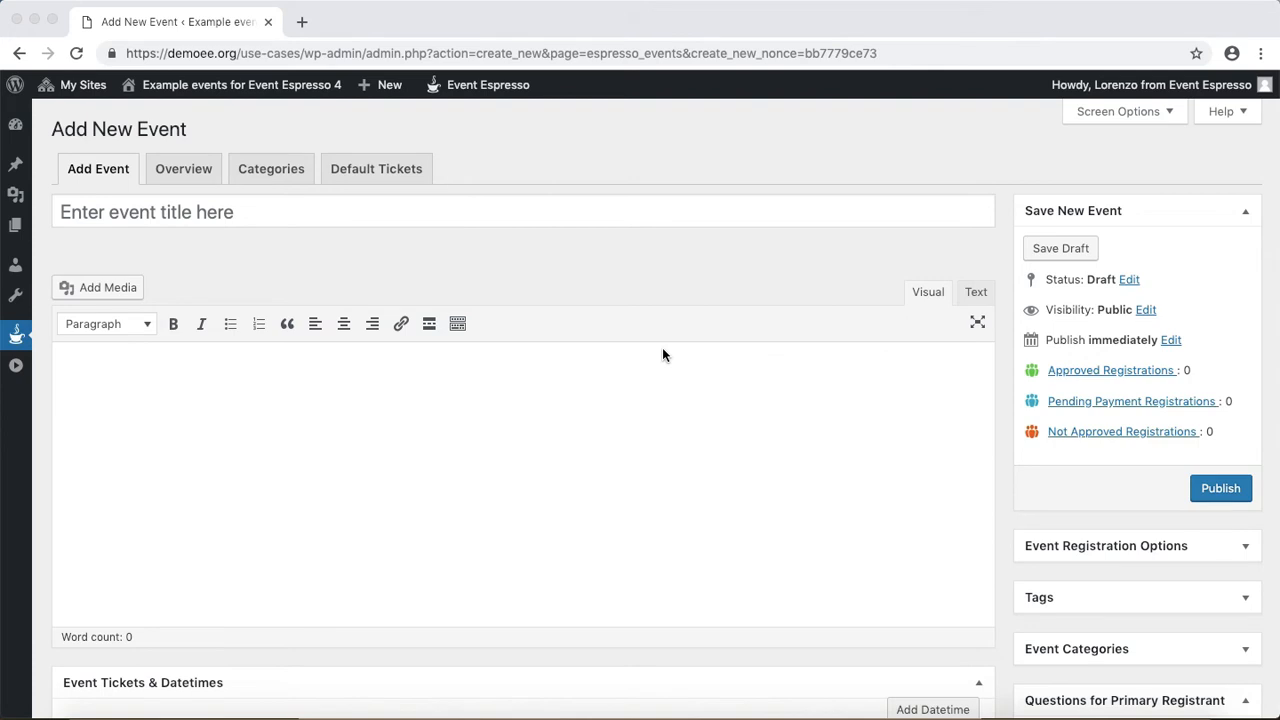
Step: Title the event 'Annual retreat' and describe the multi-day retreat: November 7 through November 9, 6pm through 12pm; Married couples $150, Adult $100, Student $75
left_click(669, 213)
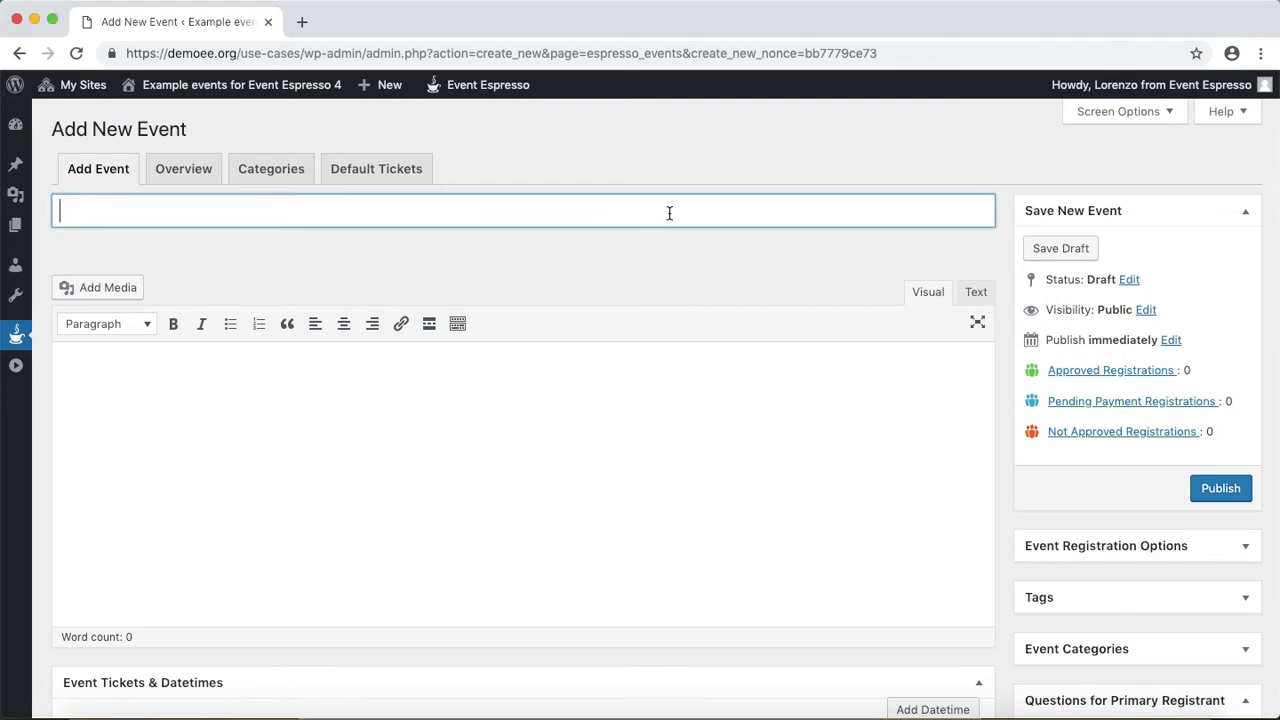
type("Annual retreat")
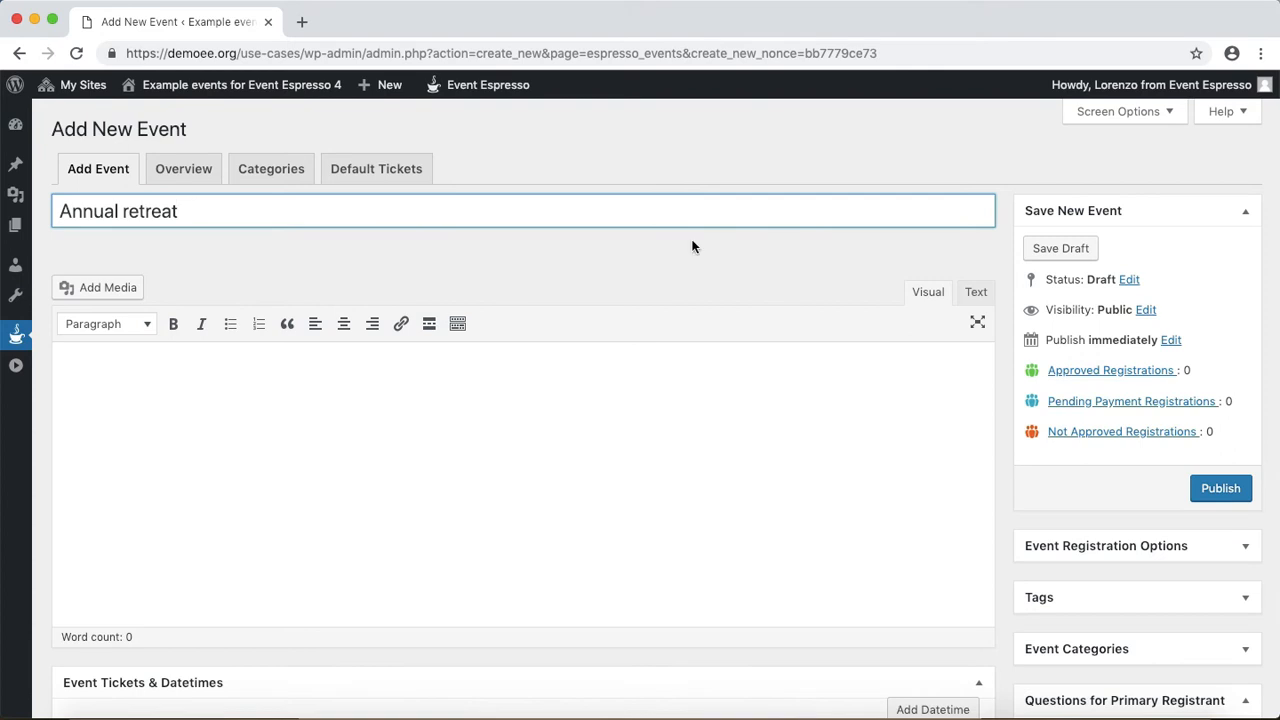
left_click(690, 408)
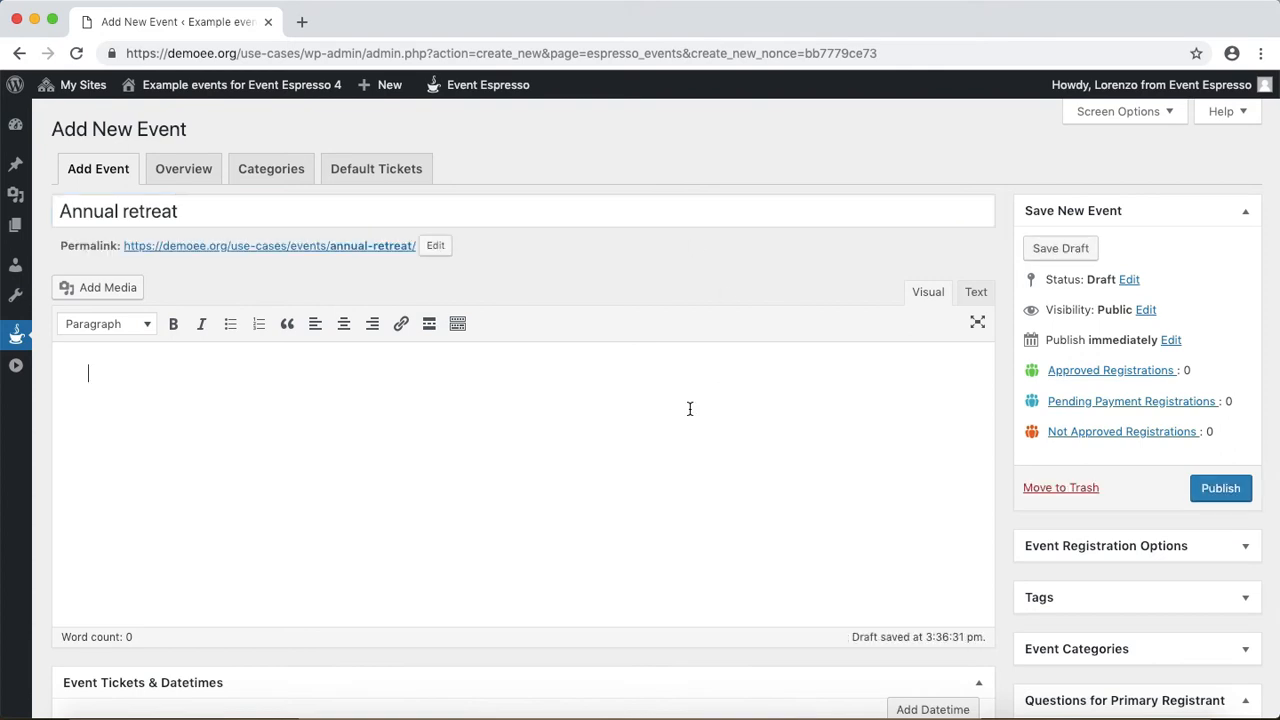
type("Event details  A multi-day retreat with registrations option available for couples, individuals, and students.  Dates  - November 7 through November 9 from 6pm through 12pm  Pricing - Married couples: $150 - Adult: $100 - Student: $75")
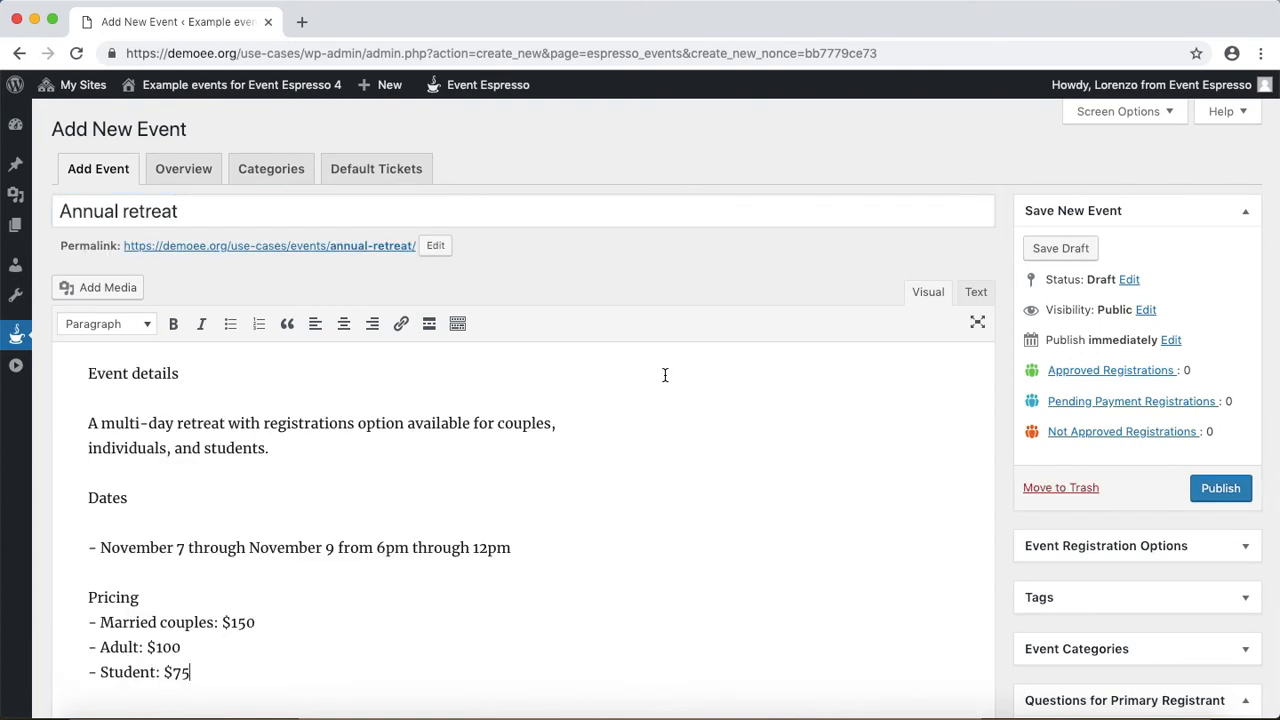
Step: Set the event datetime's start to November 7, 2019 at 06:00 pm
scroll(665, 375, "down", 1)
scroll(665, 375, "down", 3)
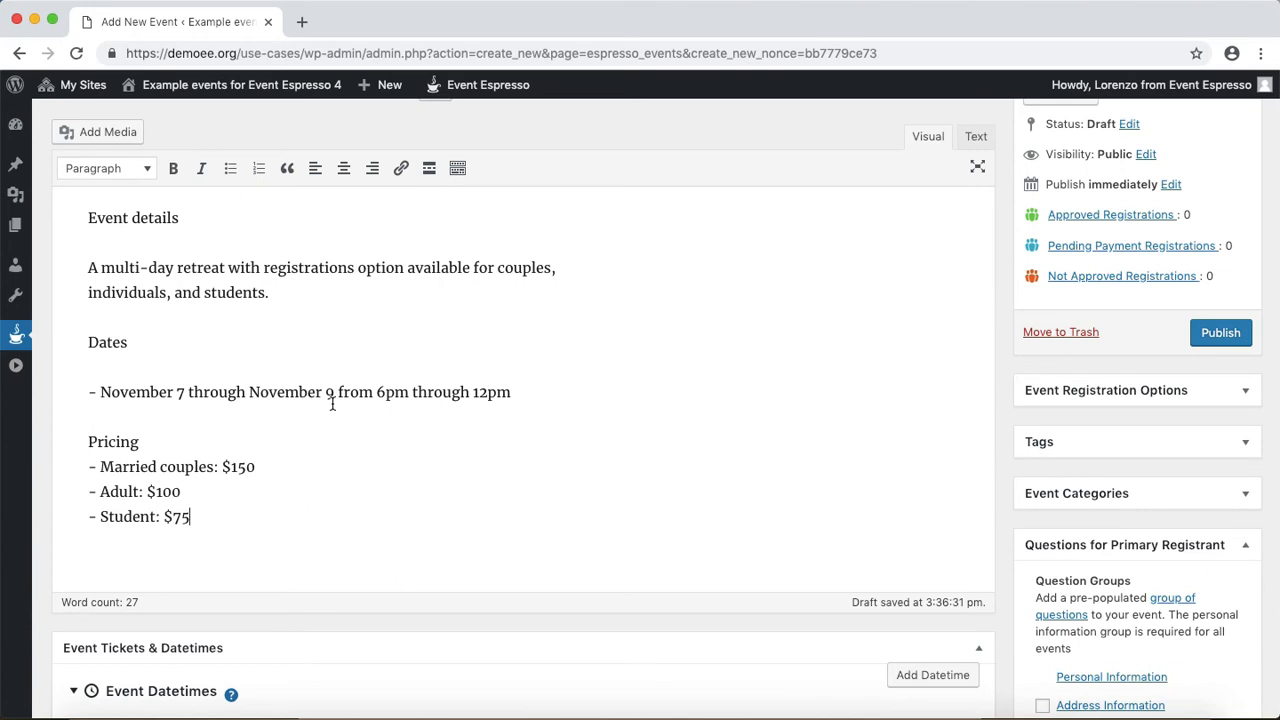
scroll(333, 403, "down", 2)
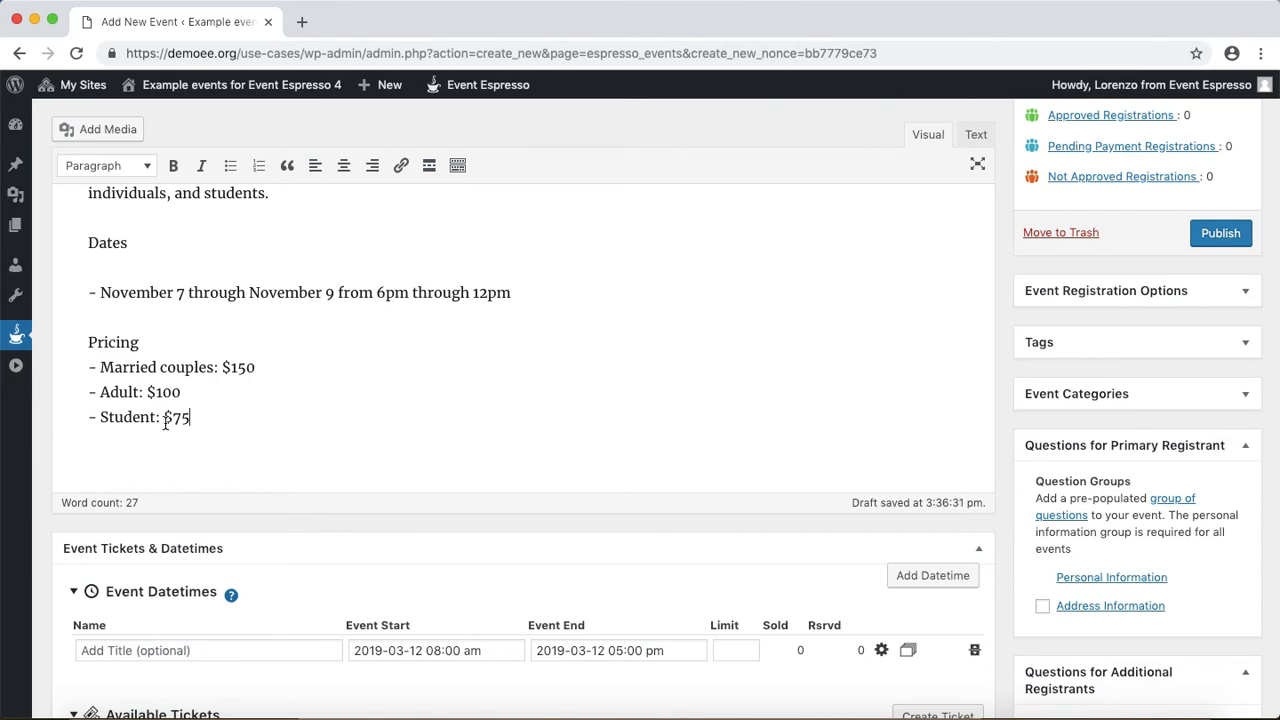
scroll(183, 417, "down", 1)
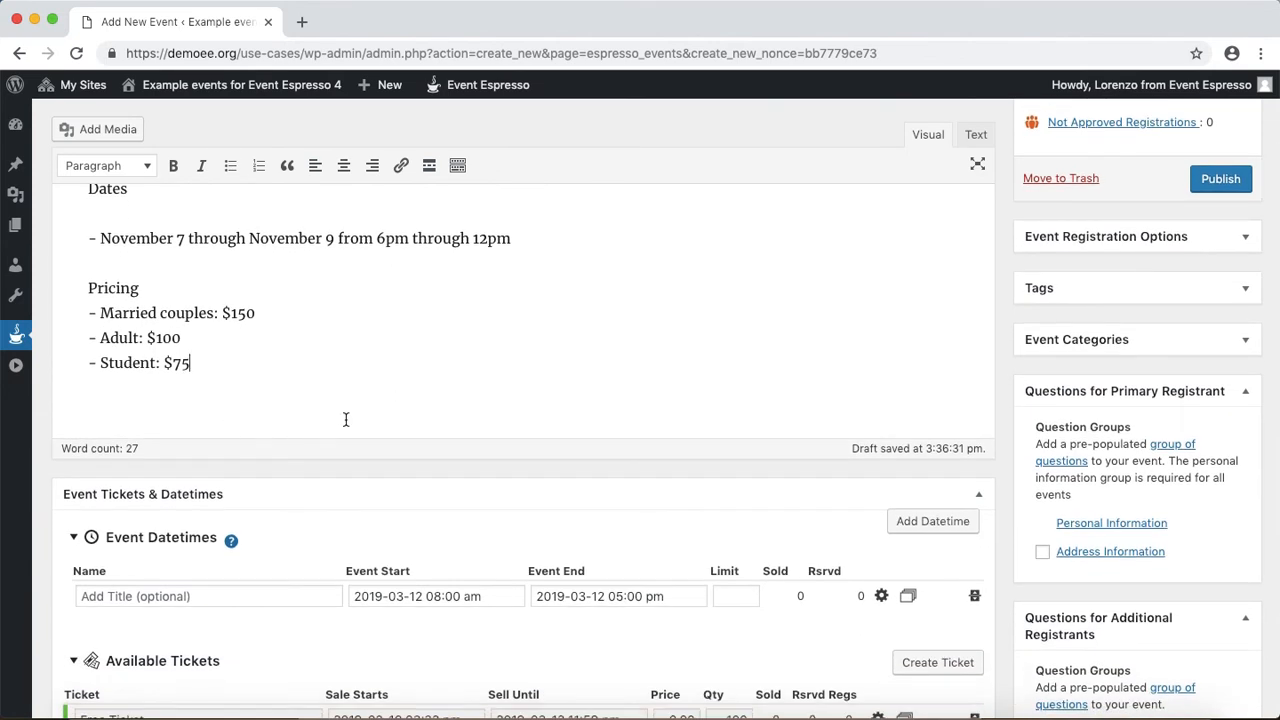
left_click(454, 595)
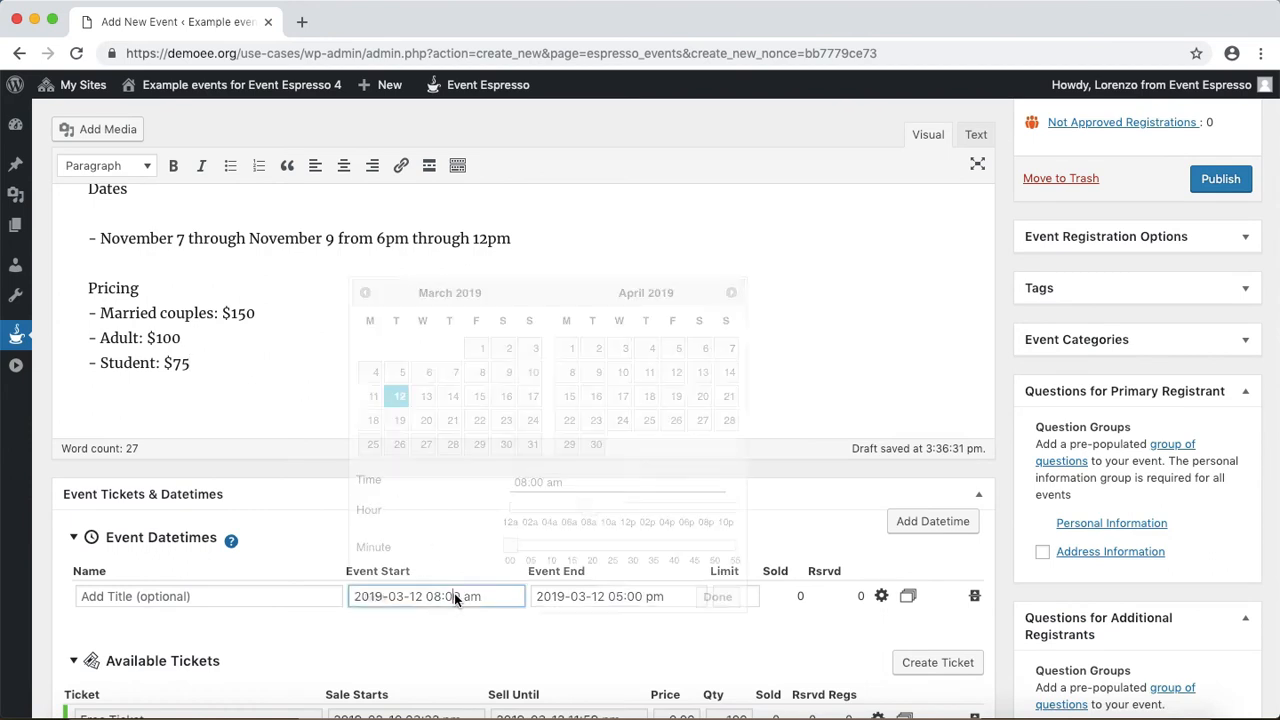
left_click(732, 294)
left_click(732, 294)
left_click(733, 294)
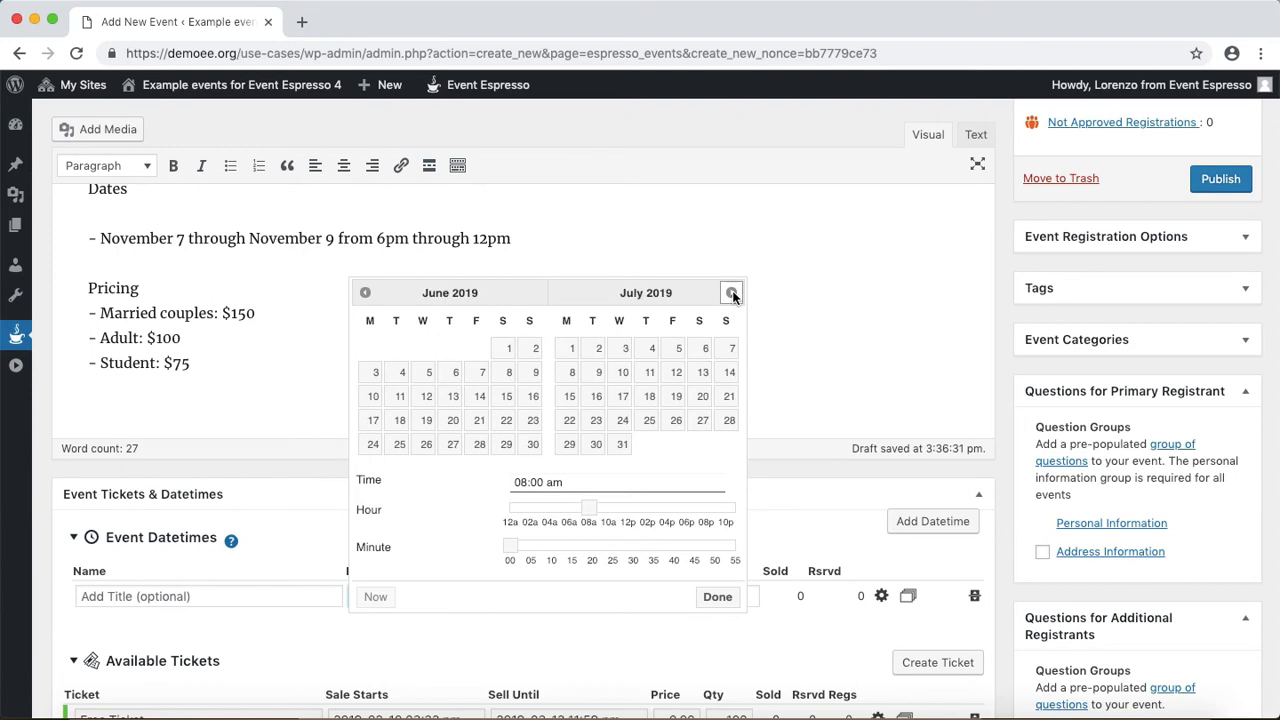
left_click(733, 294)
left_click(733, 294)
left_click(733, 294)
left_click(733, 294)
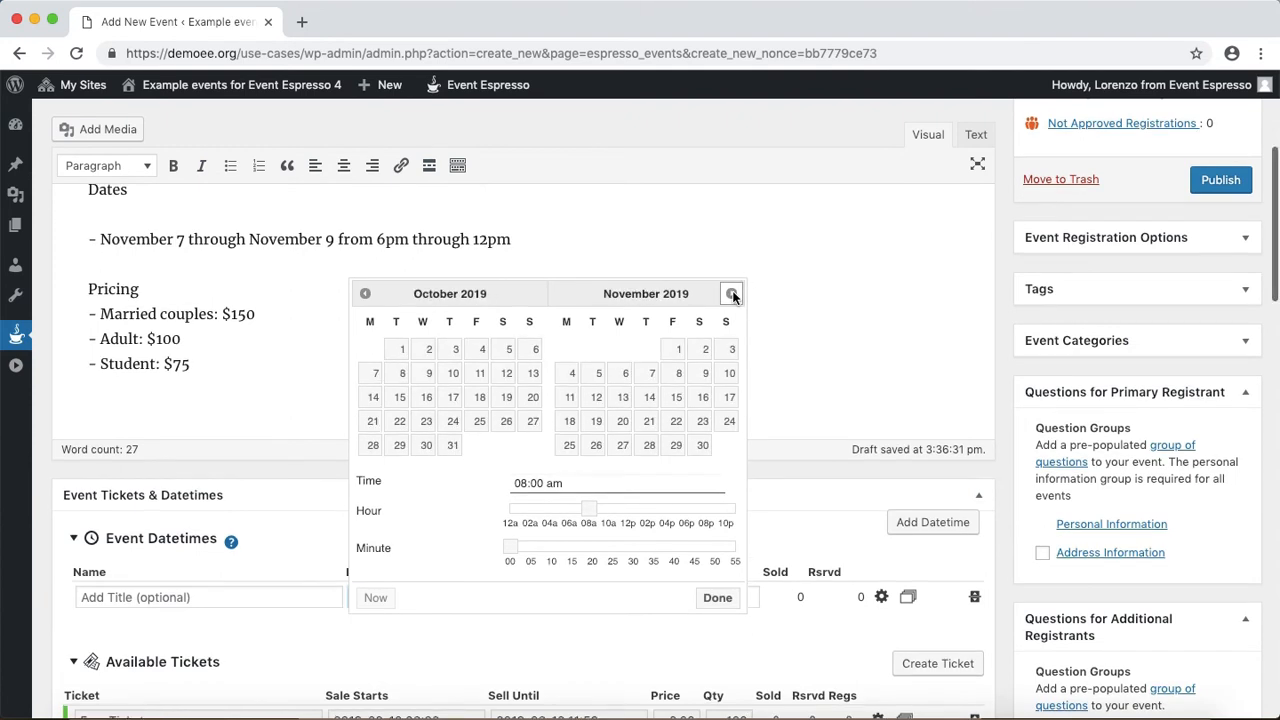
left_click(652, 377)
left_click_drag(589, 508, 682, 510)
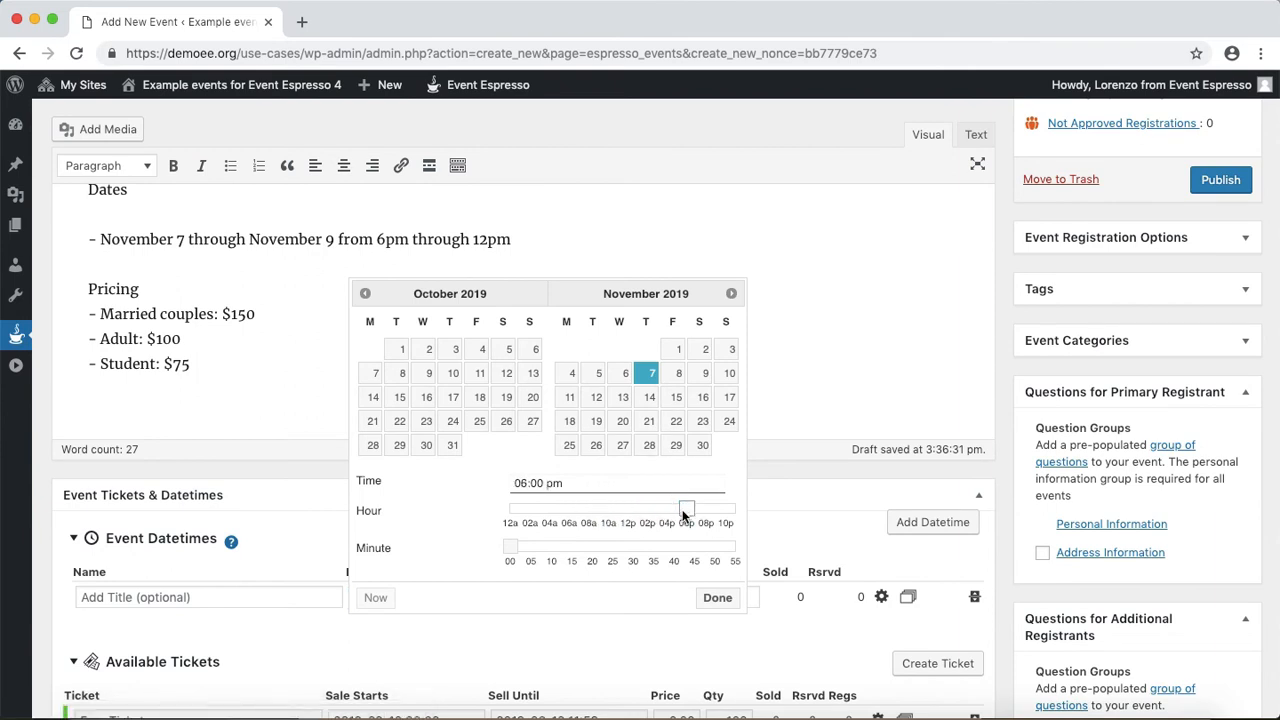
left_click(724, 600)
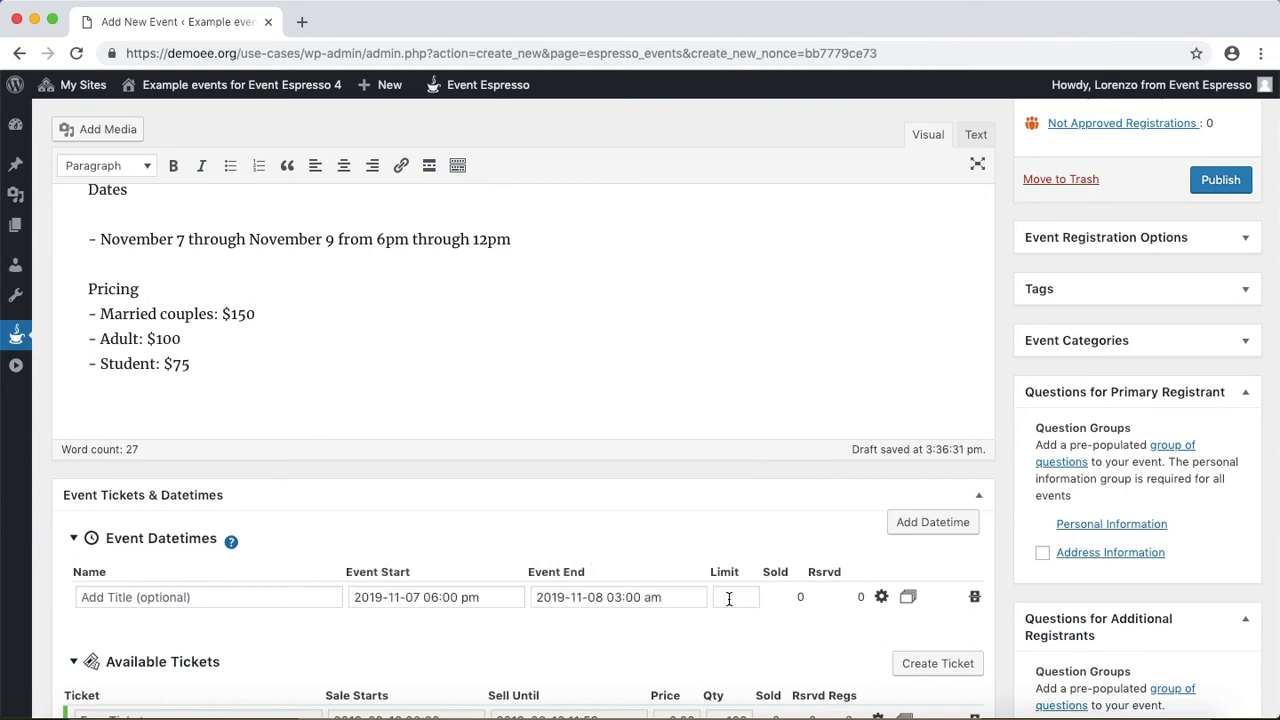
Step: Set the event datetime's end to November 9, 2019 at 12:00 pm
left_click(609, 597)
left_click(689, 352)
left_click(809, 511)
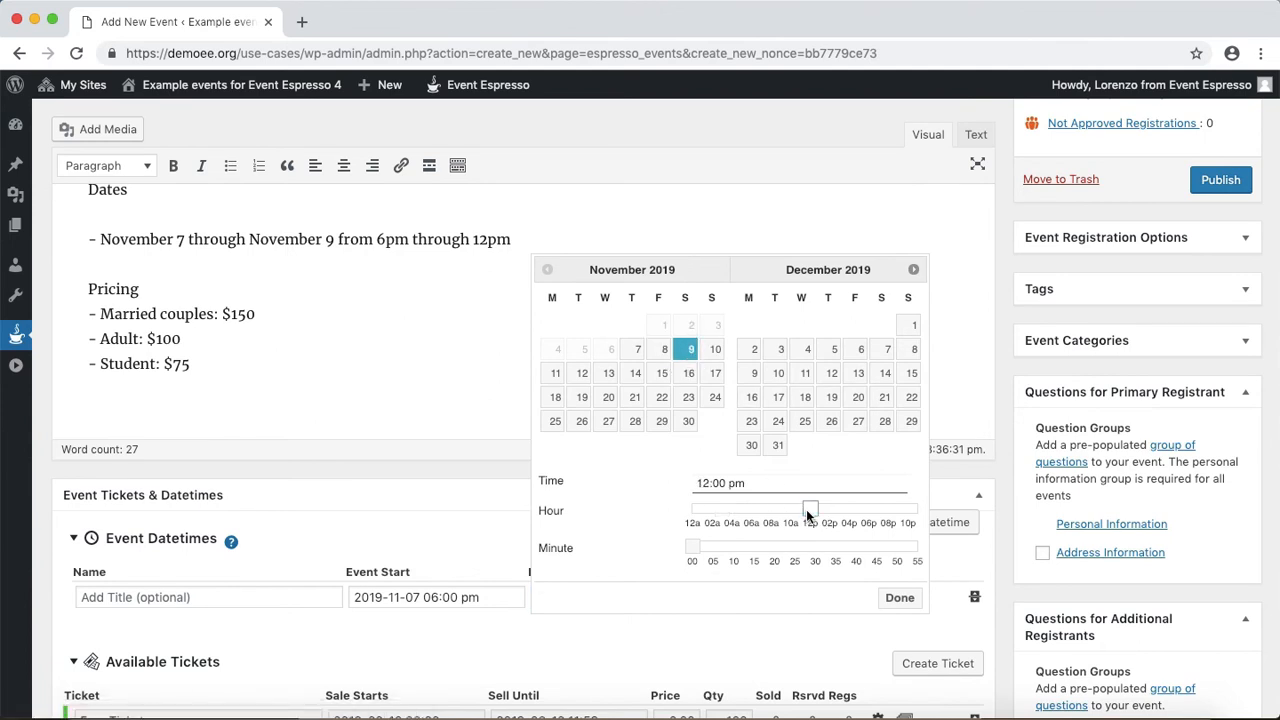
left_click(900, 598)
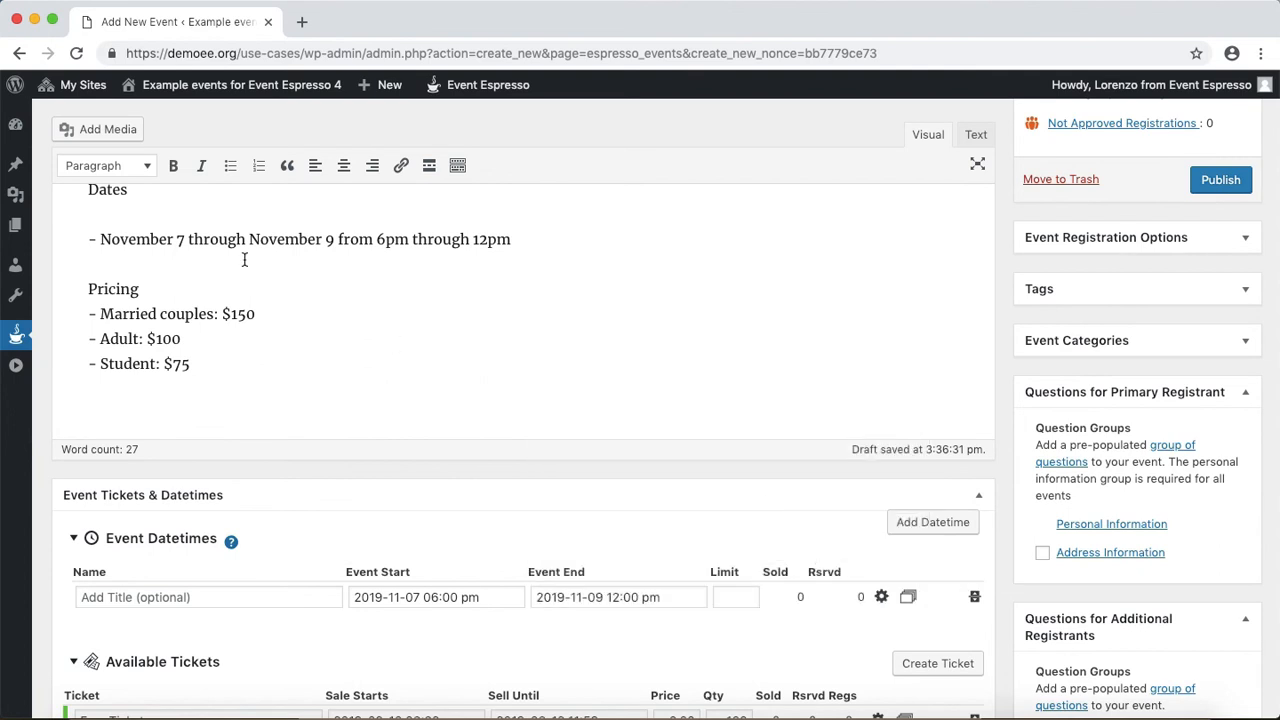
Step: Rename the Free Ticket as 'Married couples', copying the name from the pricing list in the event description
scroll(245, 260, "down", 2)
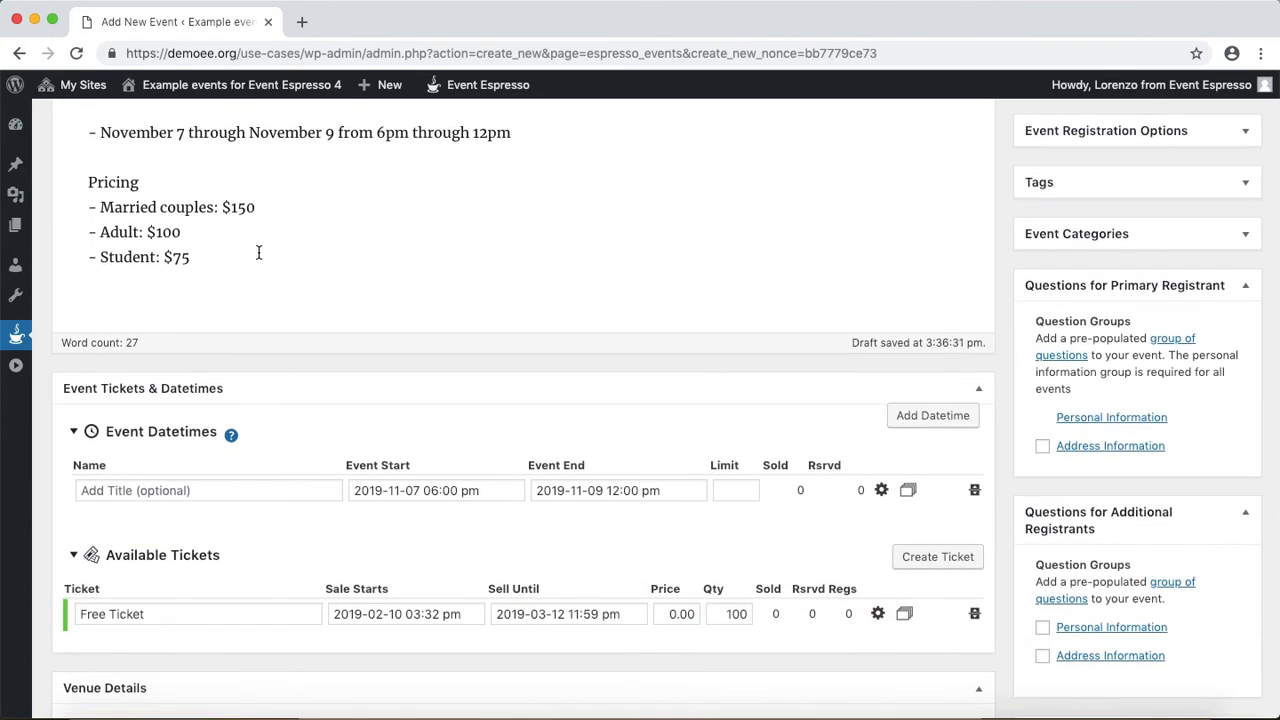
left_click_drag(101, 210, 218, 204)
key("ctrl+c")
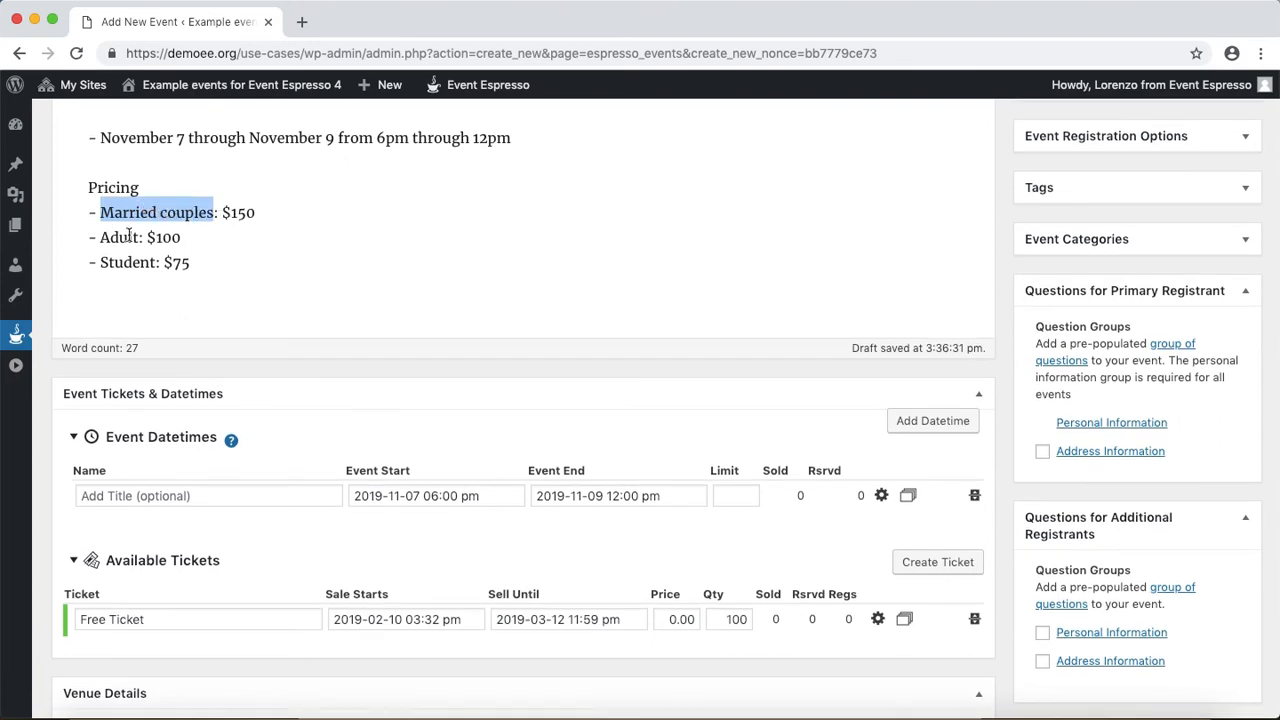
triple_click(205, 619)
key("ctrl+v")
left_click(280, 588)
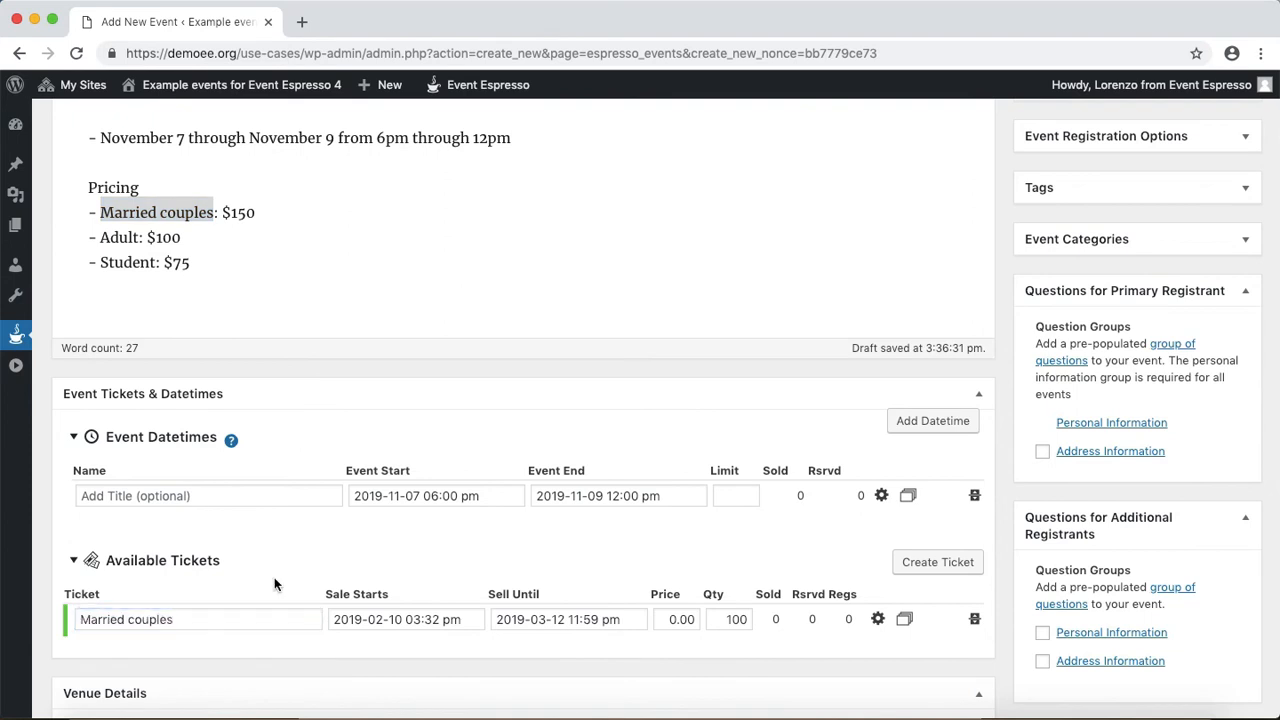
Step: Set the Married couples ticket to sell until November 1, 2019 at 11:55 pm
left_click(544, 620)
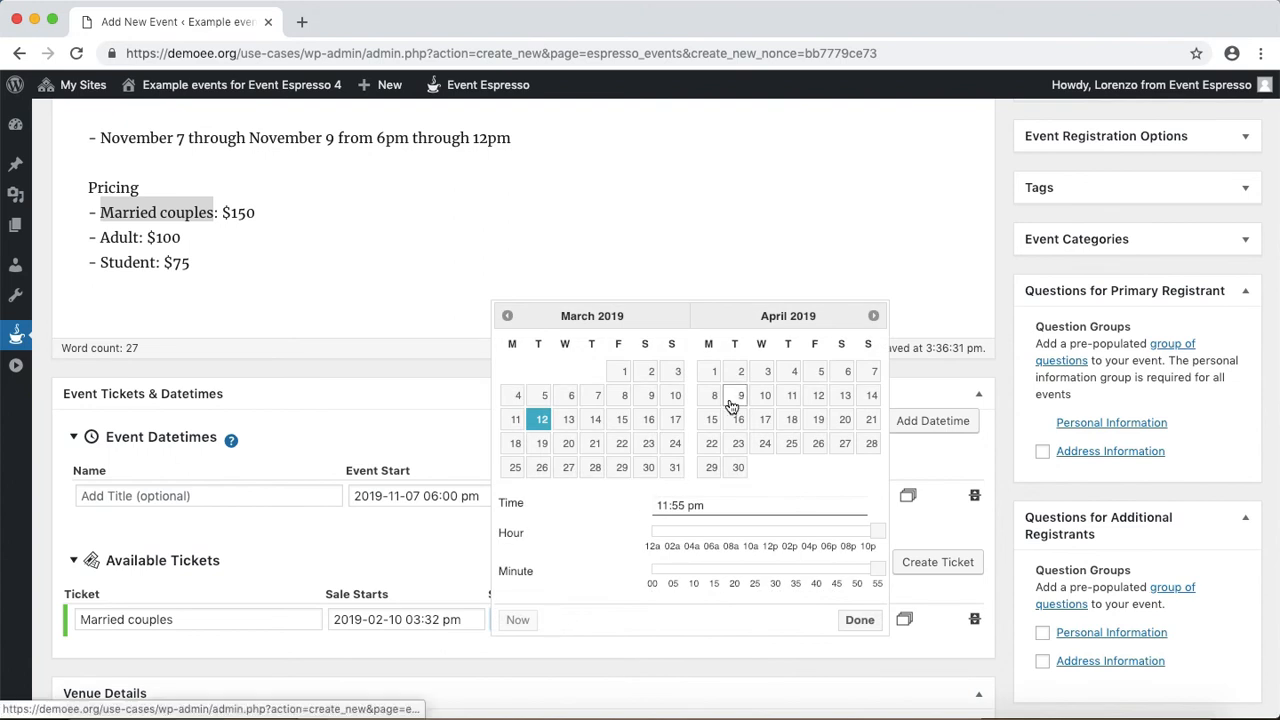
left_click(874, 316)
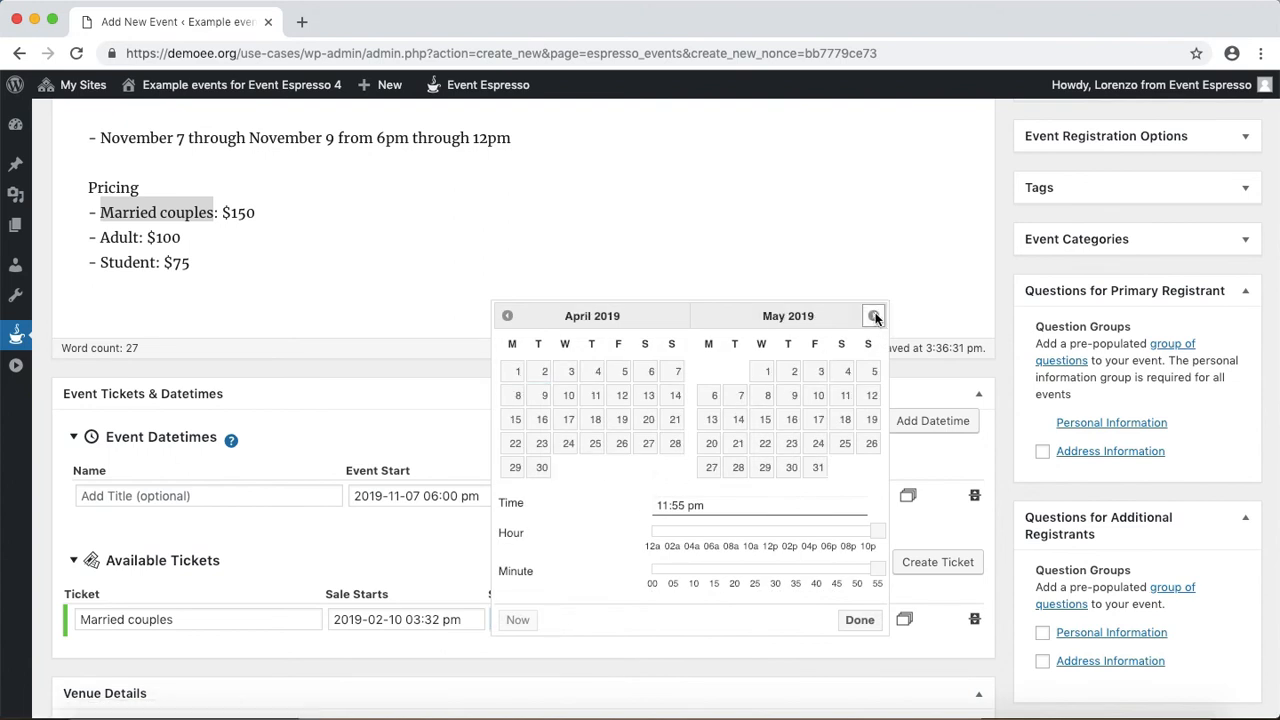
left_click(874, 316)
left_click(874, 316)
left_click(874, 316)
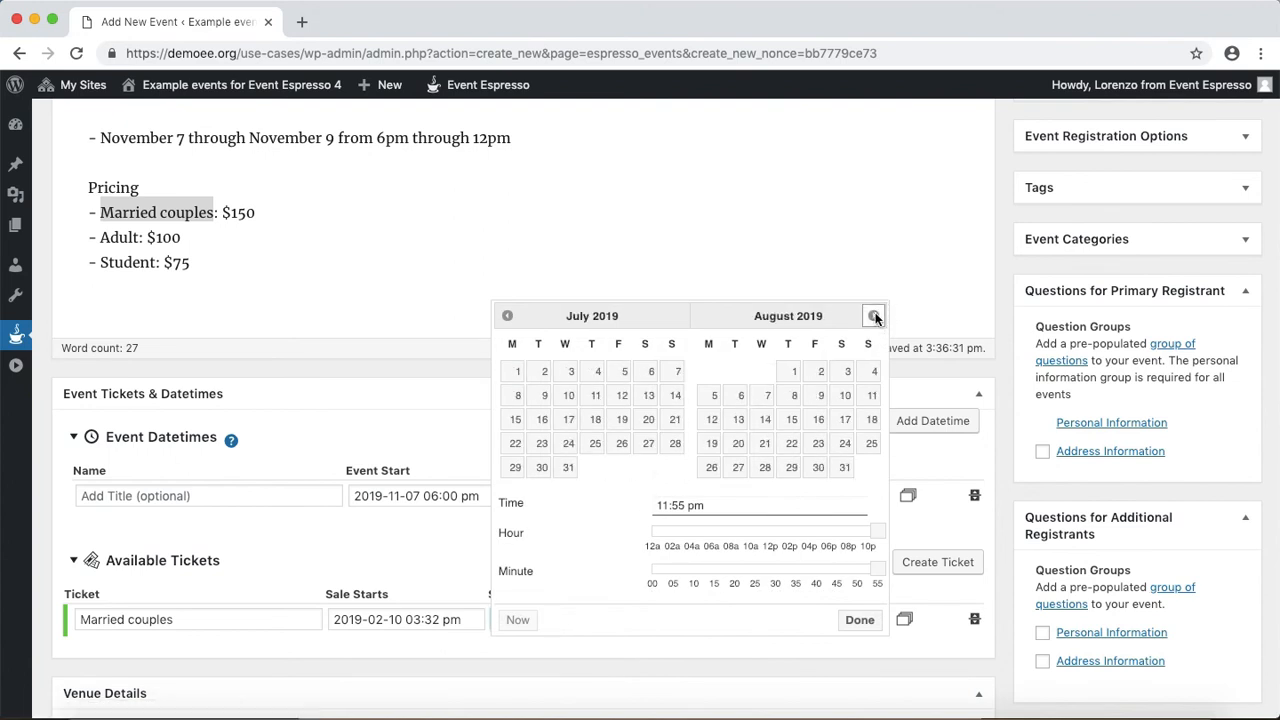
left_click(874, 316)
left_click(874, 316)
left_click(874, 316)
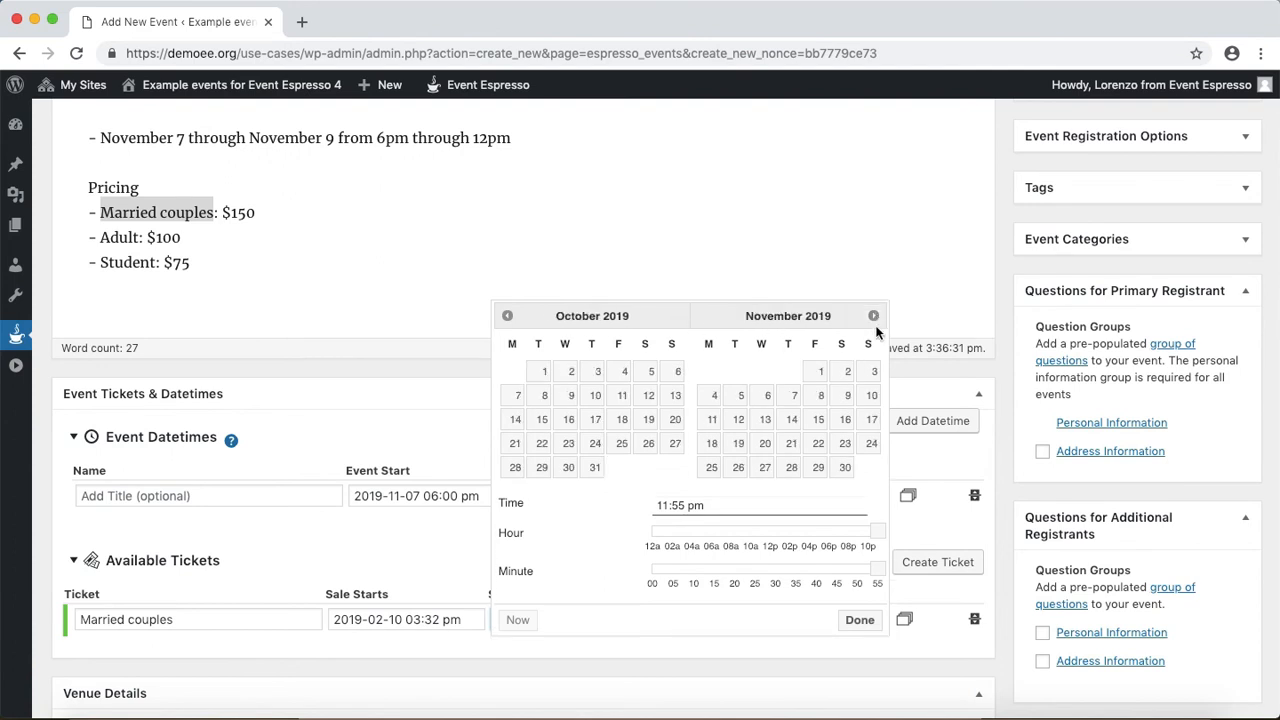
left_click(817, 373)
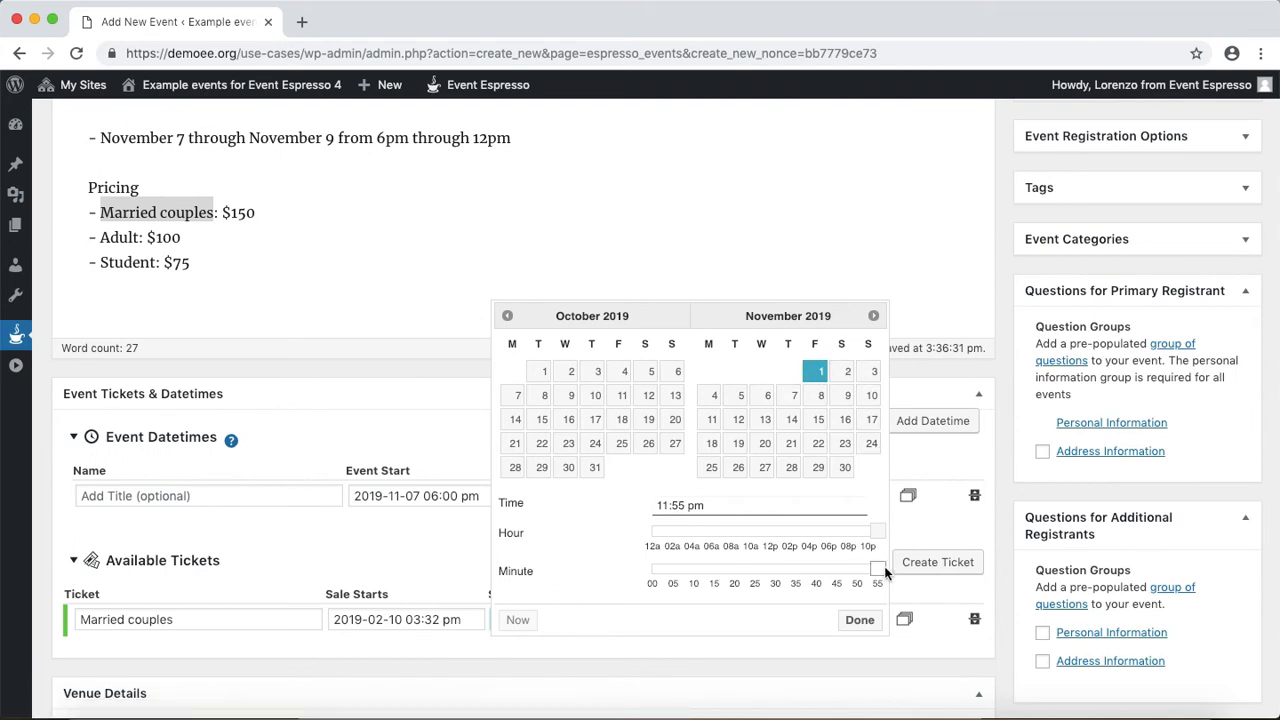
left_click(860, 620)
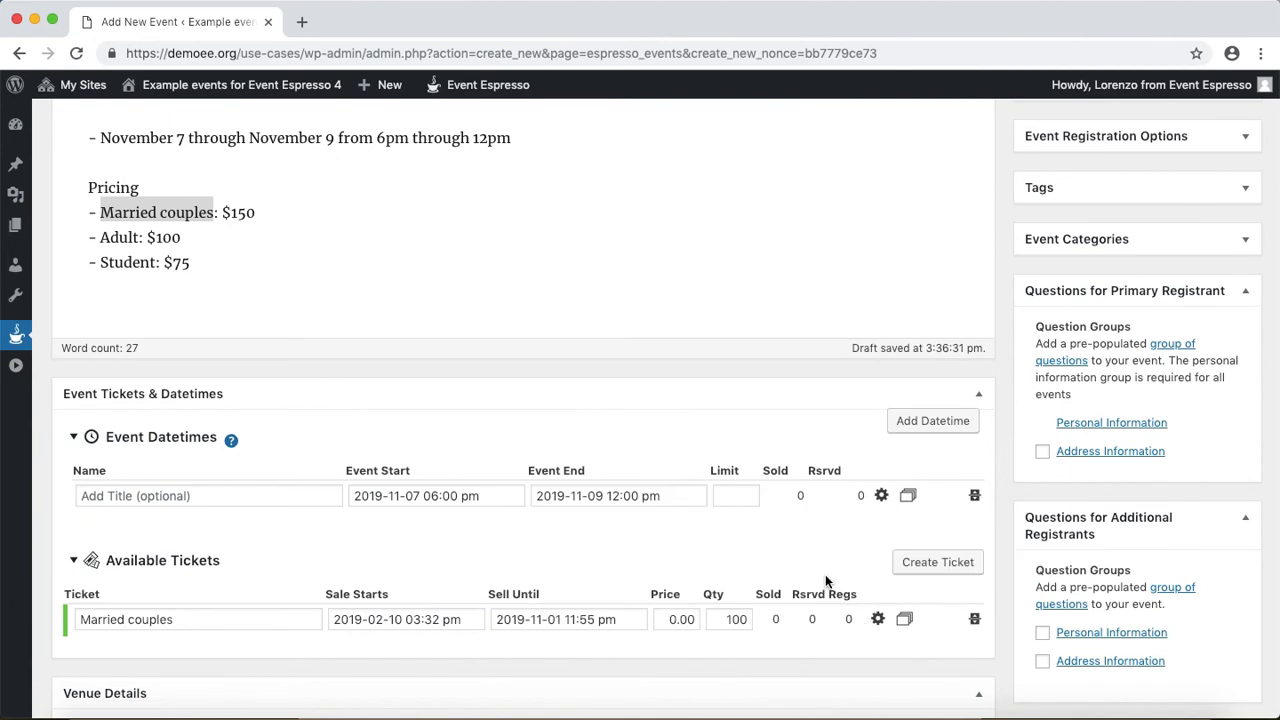
Step: Duplicate the Married couples ticket twice and rename the copies as 'Adult' and 'Student'
left_click(905, 621)
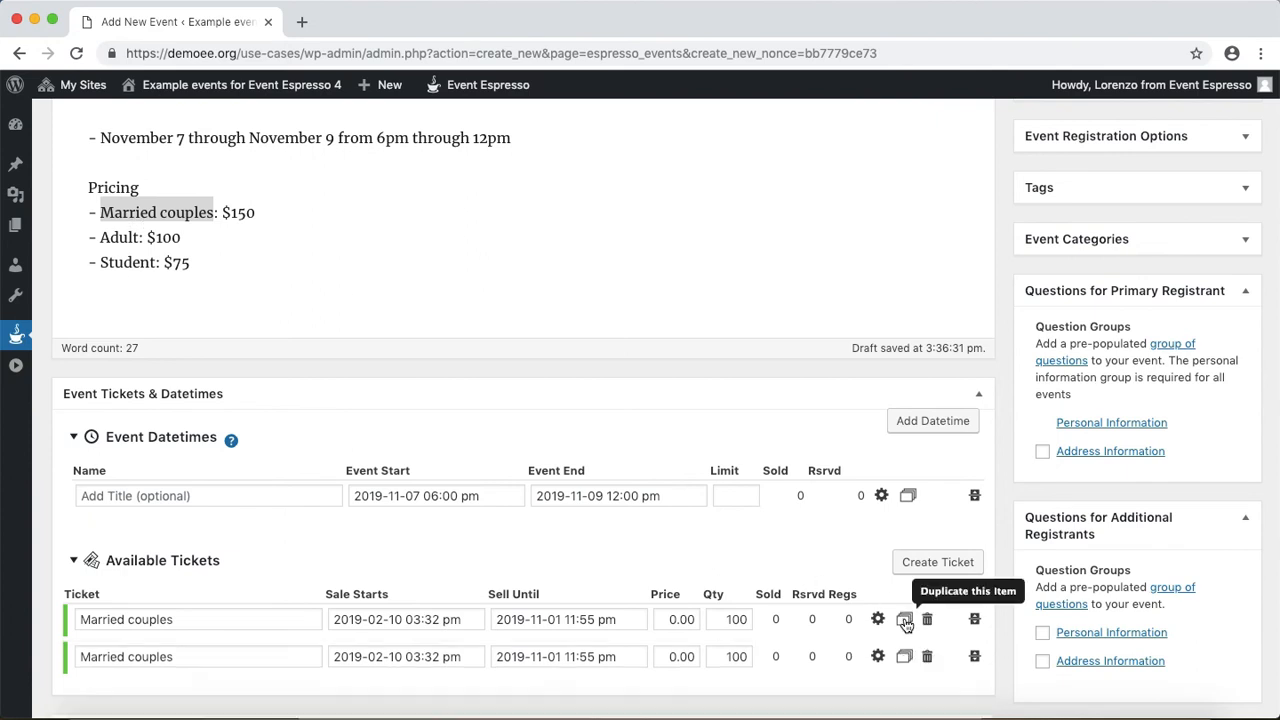
left_click(905, 621)
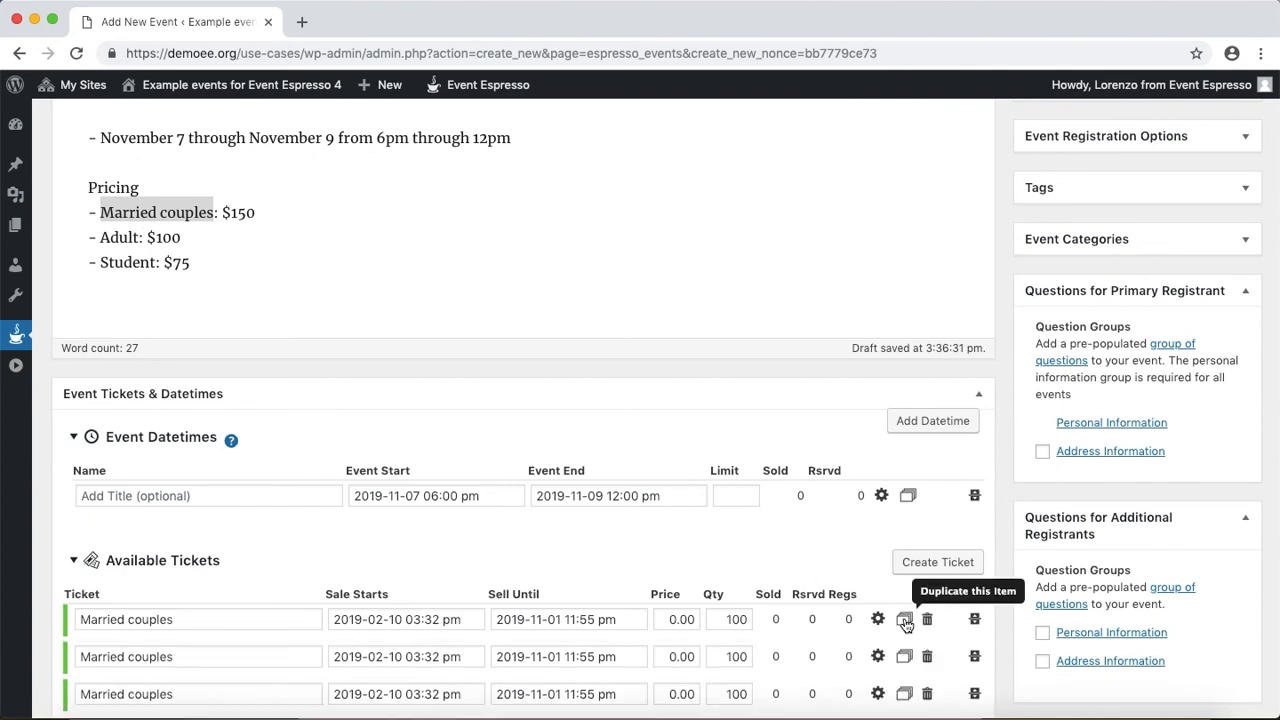
double_click(125, 662)
left_click(125, 668)
type("Adult")
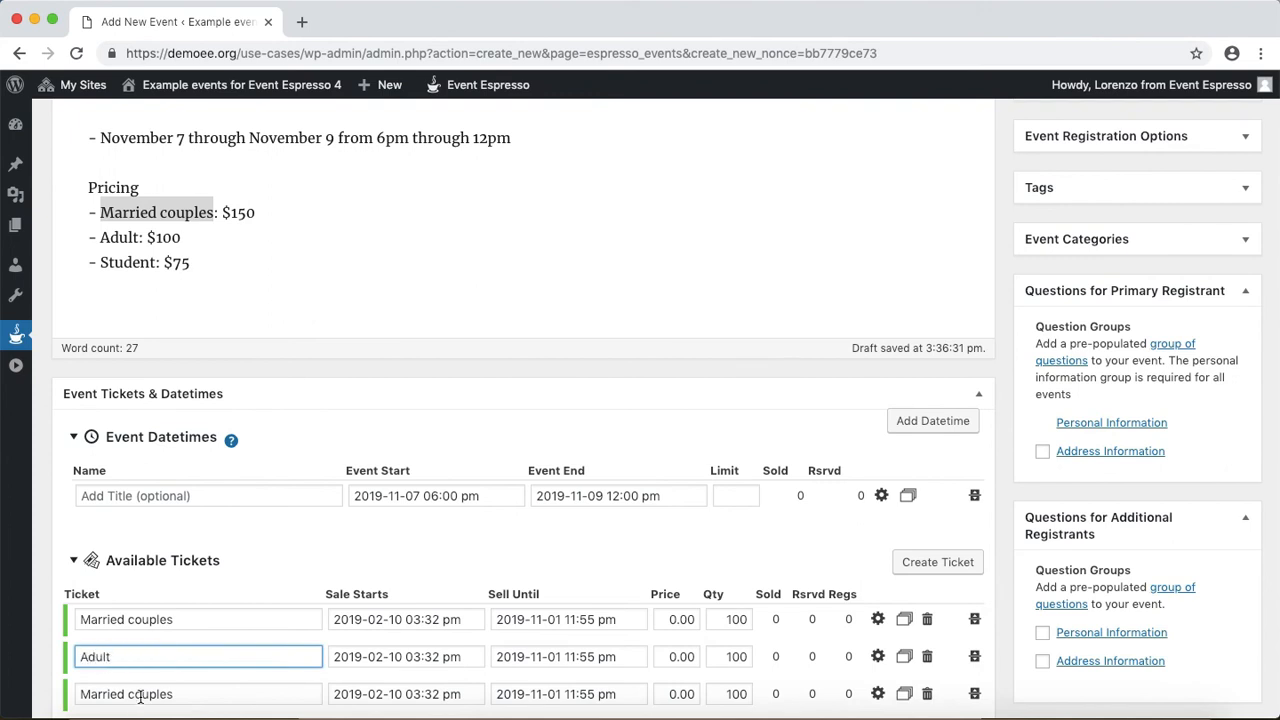
triple_click(142, 695)
type("C")
key("BackSpace")
type("Student")
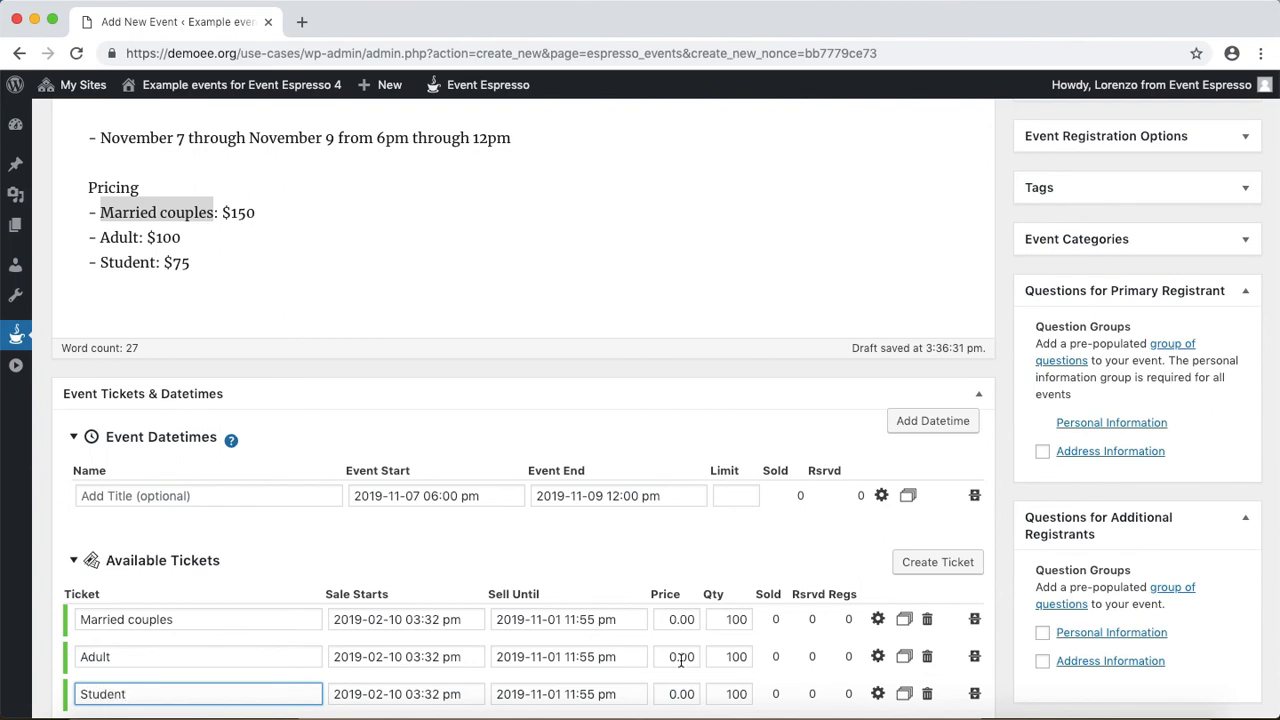
Step: Set the Student ticket's price to 75 and the Adult ticket's price to 100
left_click(678, 692)
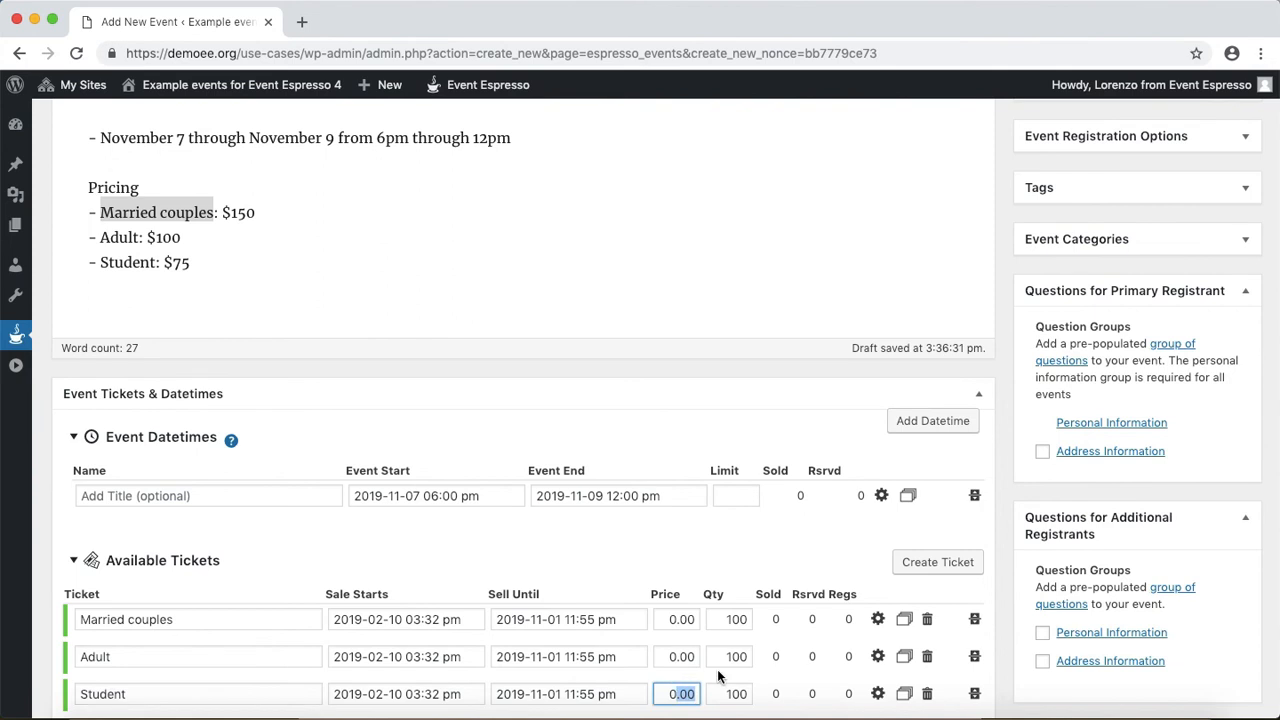
key("BackSpace")
left_click(677, 656)
type("100")
left_click(678, 548)
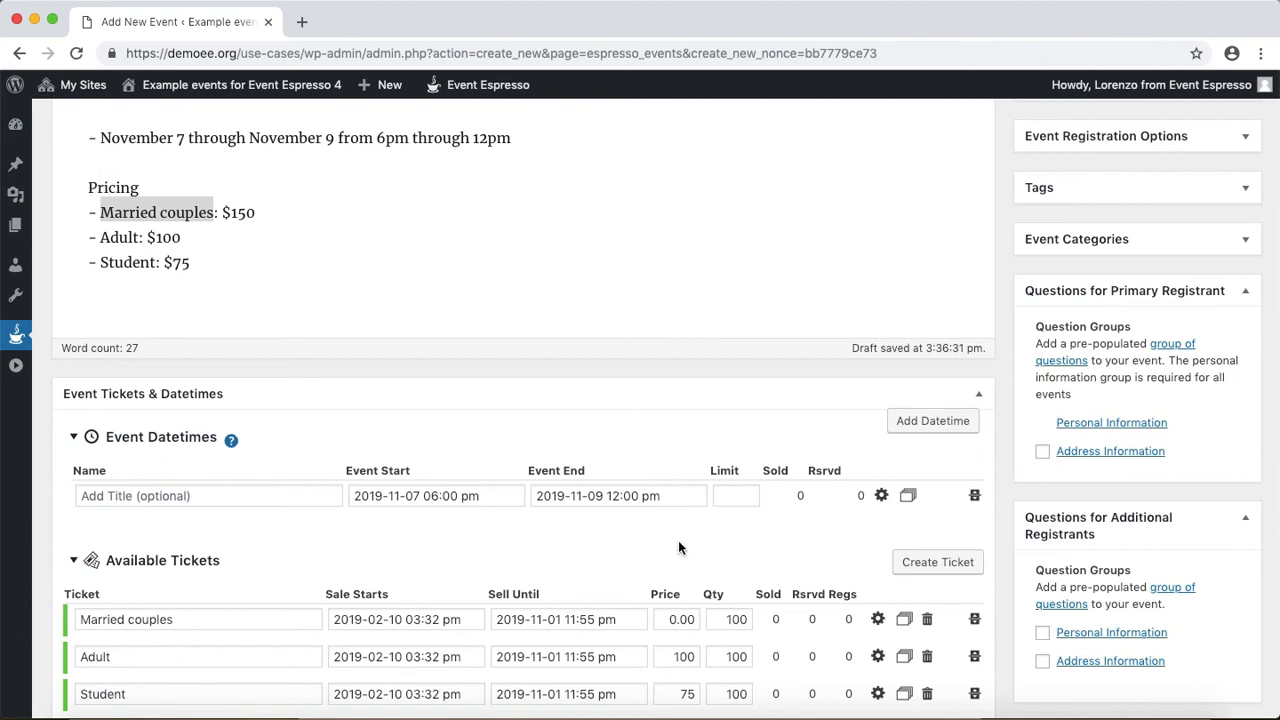
Step: In the Married couples ticket's advanced settings, set both the minimum and maximum quantity to 2
left_click(878, 620)
scroll(808, 540, "down", 4)
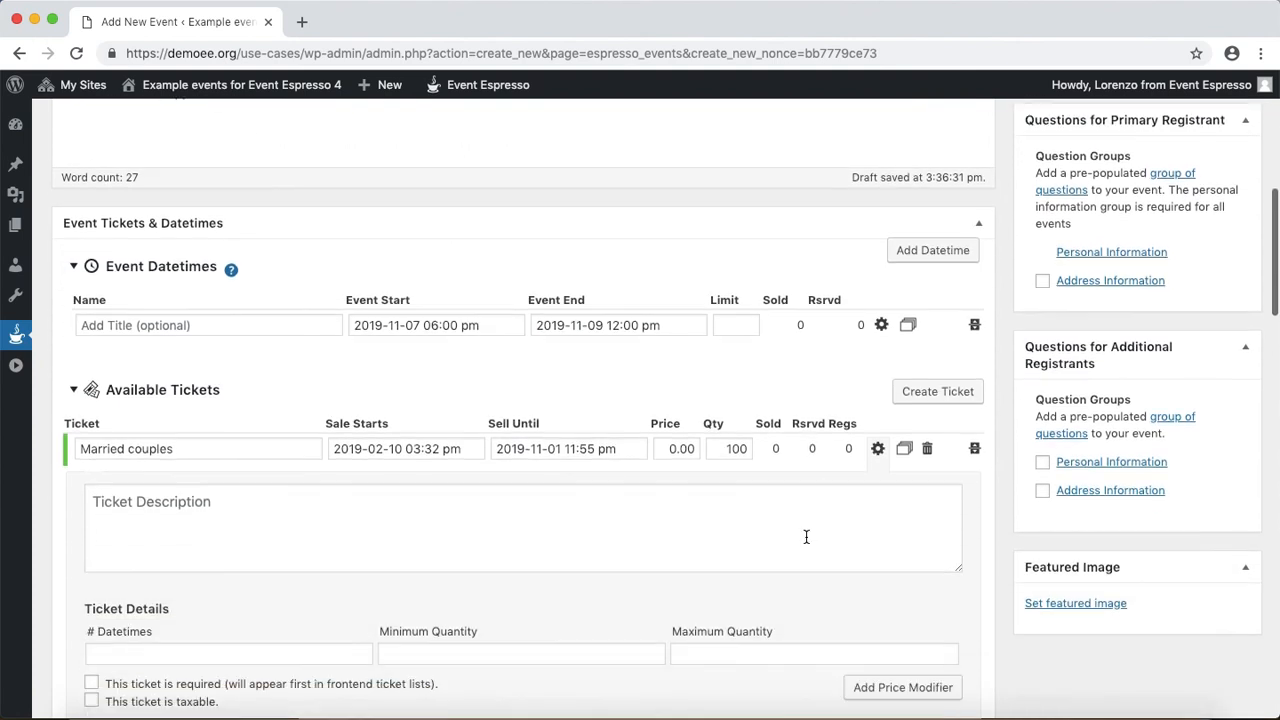
mouse_move(424, 632)
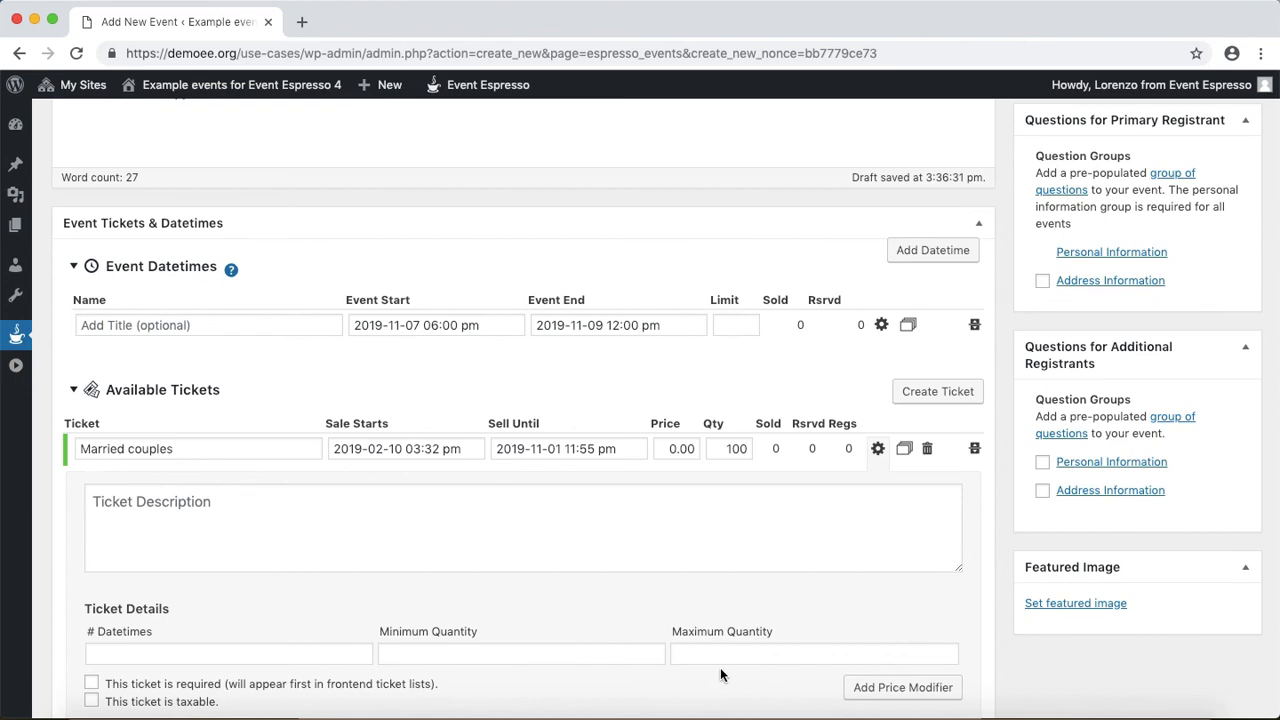
left_click(623, 660)
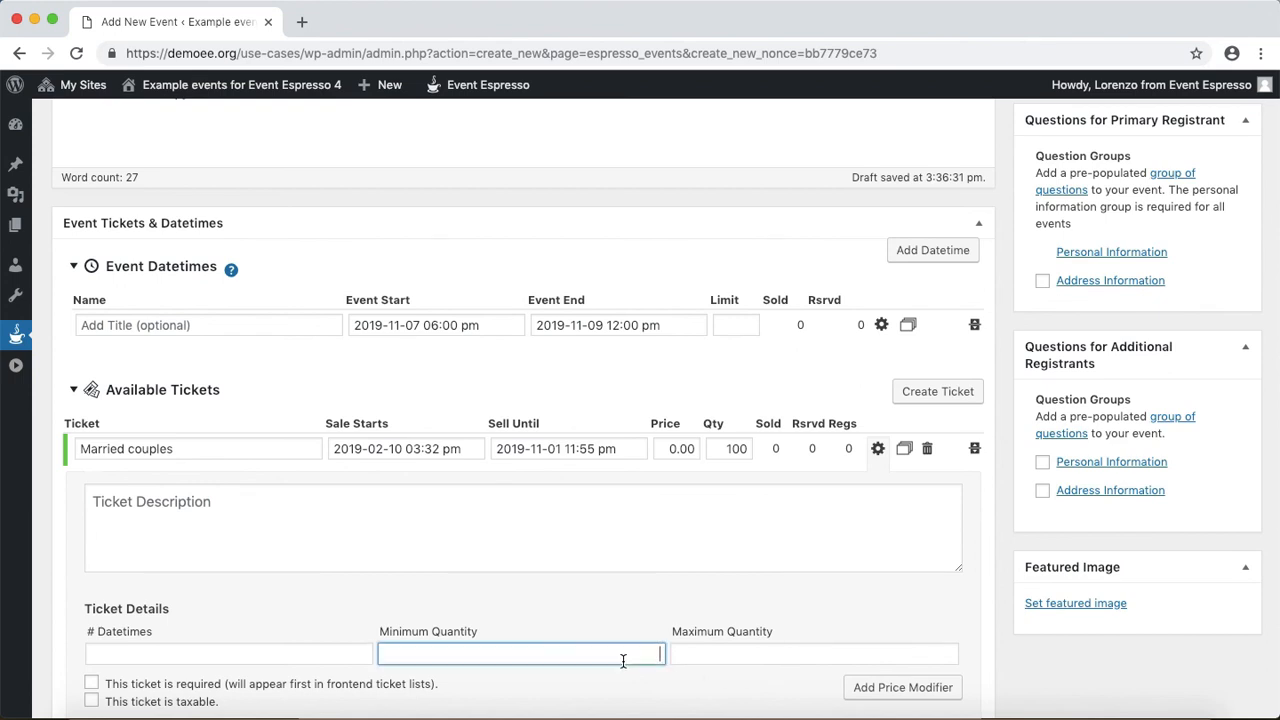
type("2")
left_click(717, 659)
type("2")
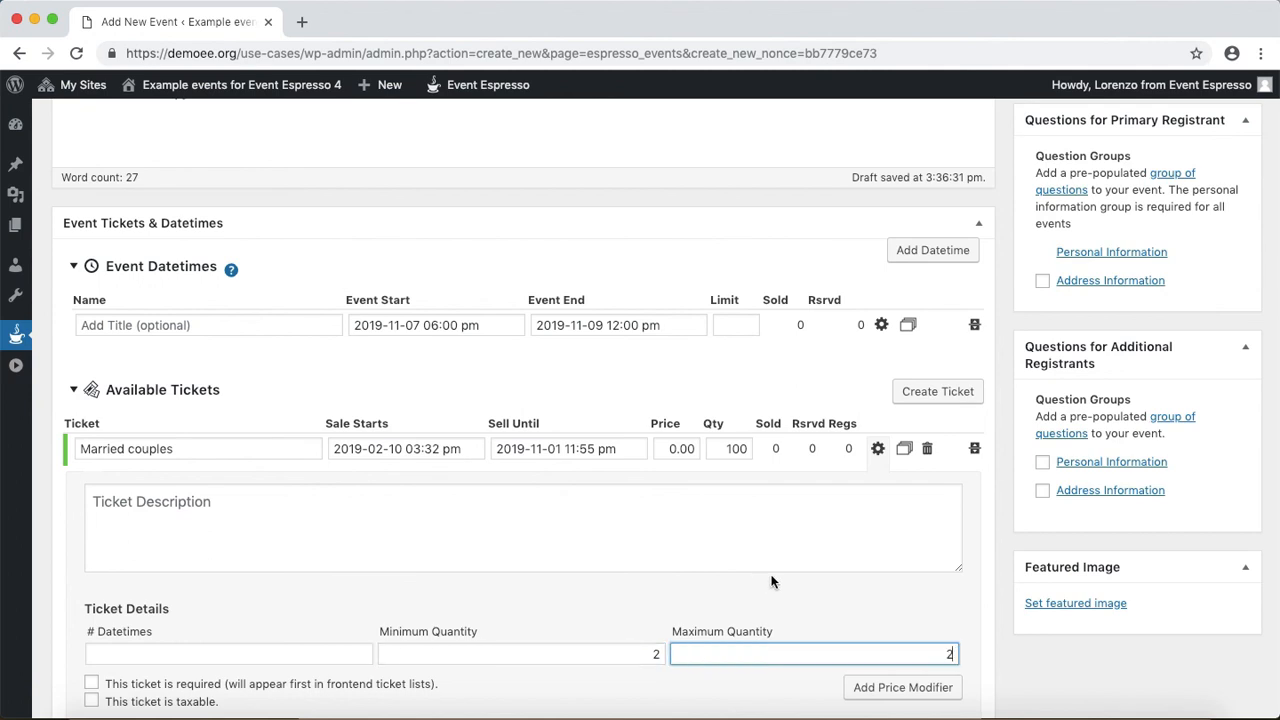
Step: Set the Married couples ticket's price to 75 and collapse its advanced settings
left_click(685, 448)
double_click(685, 448)
type("75")
left_click(687, 360)
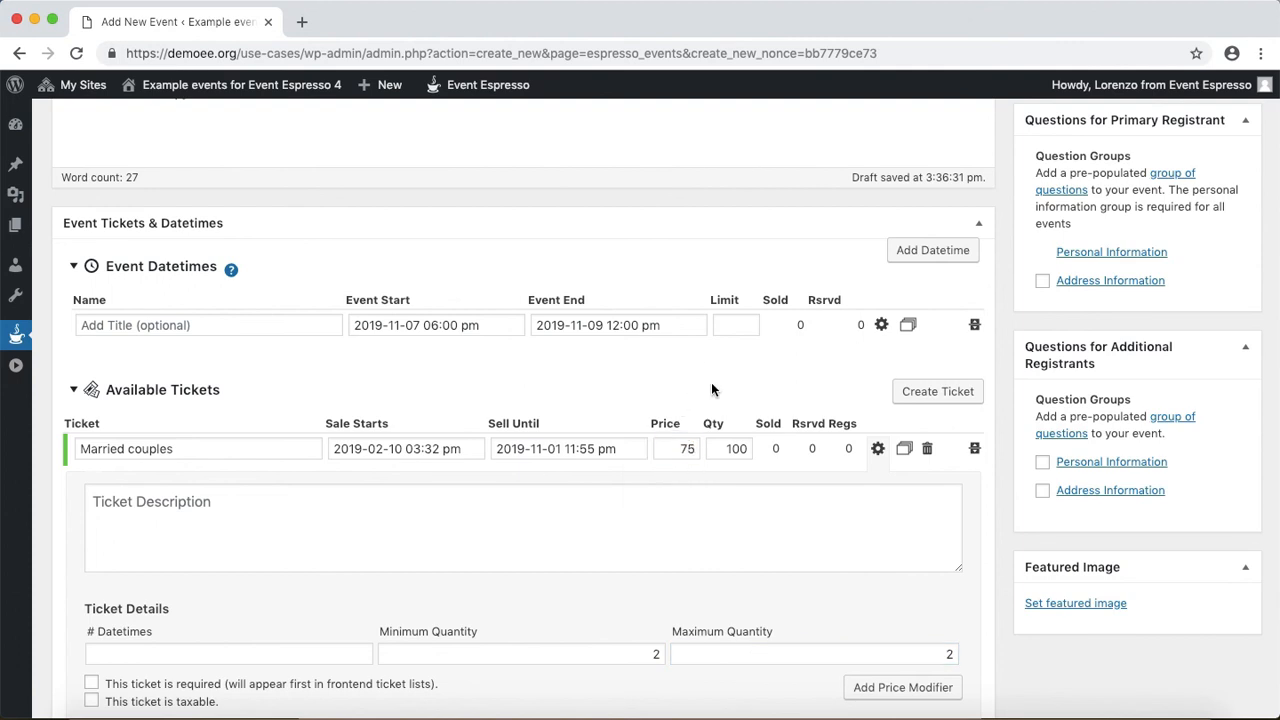
left_click(877, 450)
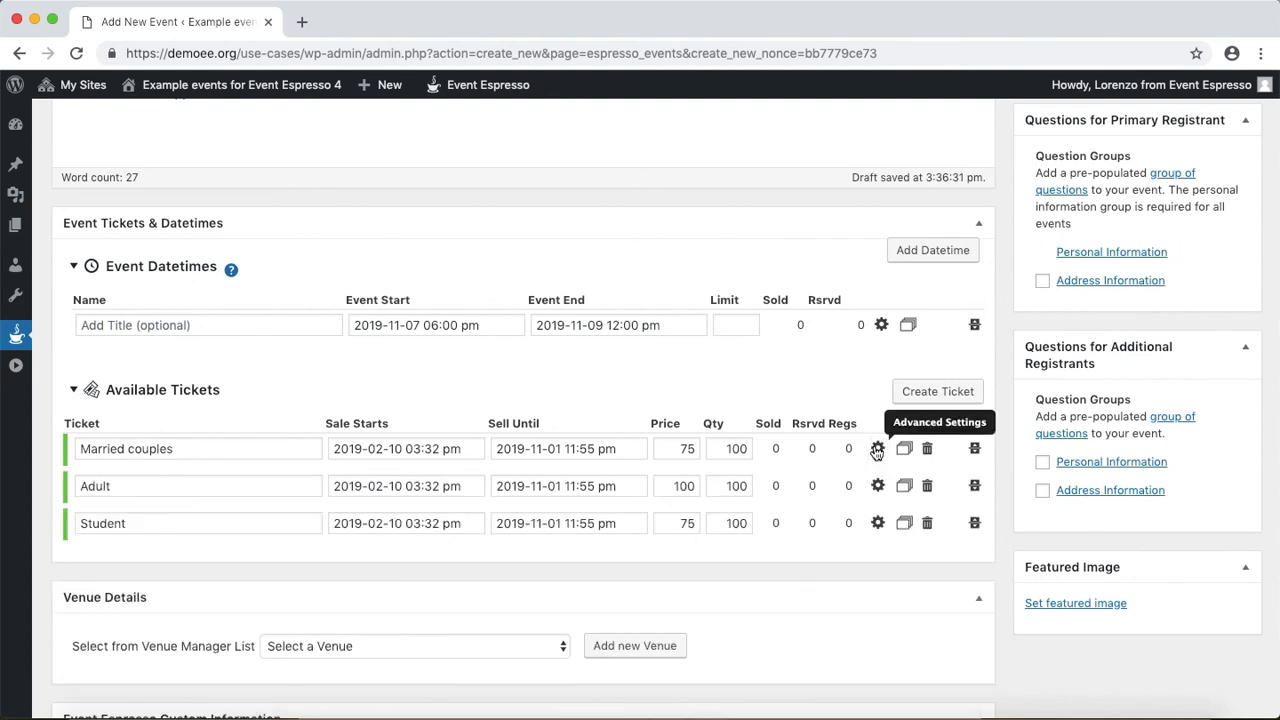
Step: Clear the quantity limits of the Married couples, Adult and Student tickets, leaving all three blank
double_click(741, 449)
key("BackSpace")
double_click(737, 486)
key("BackSpace")
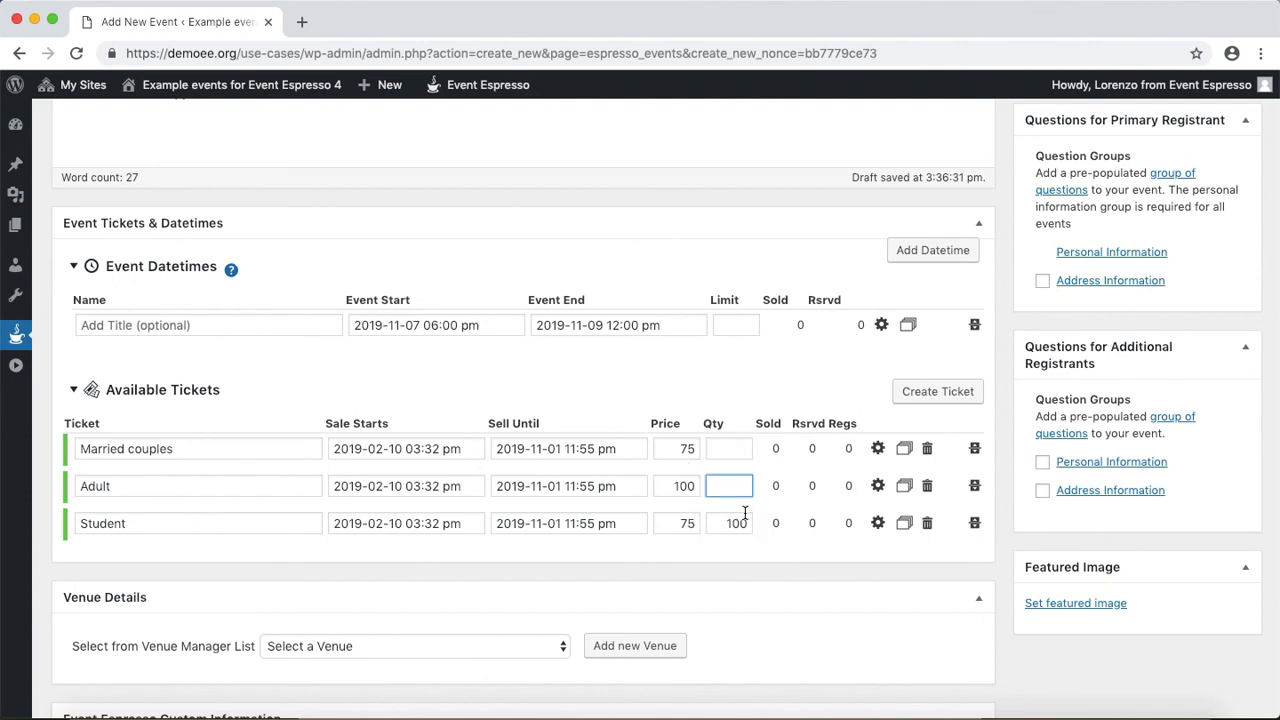
double_click(741, 520)
key("BackSpace")
left_click(750, 548)
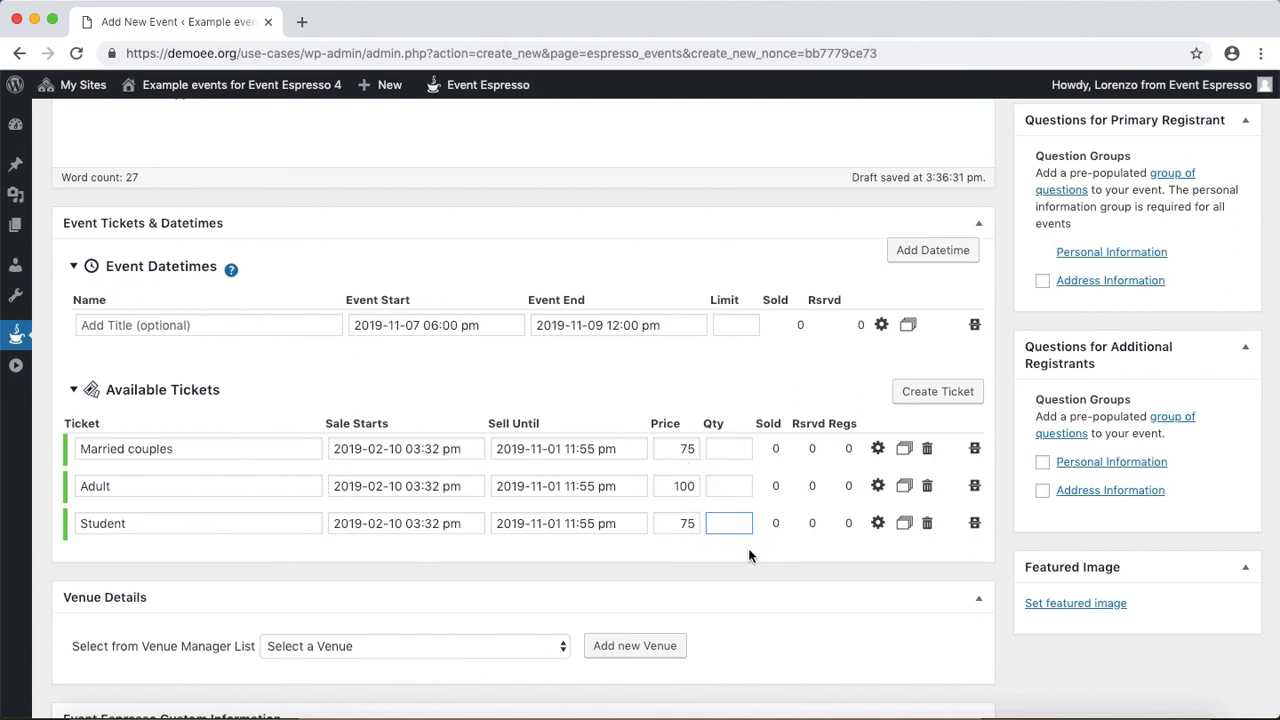
Step: Save the Annual retreat event as a draft and view its preview page in a new browser tab
scroll(750, 552, "up", 3)
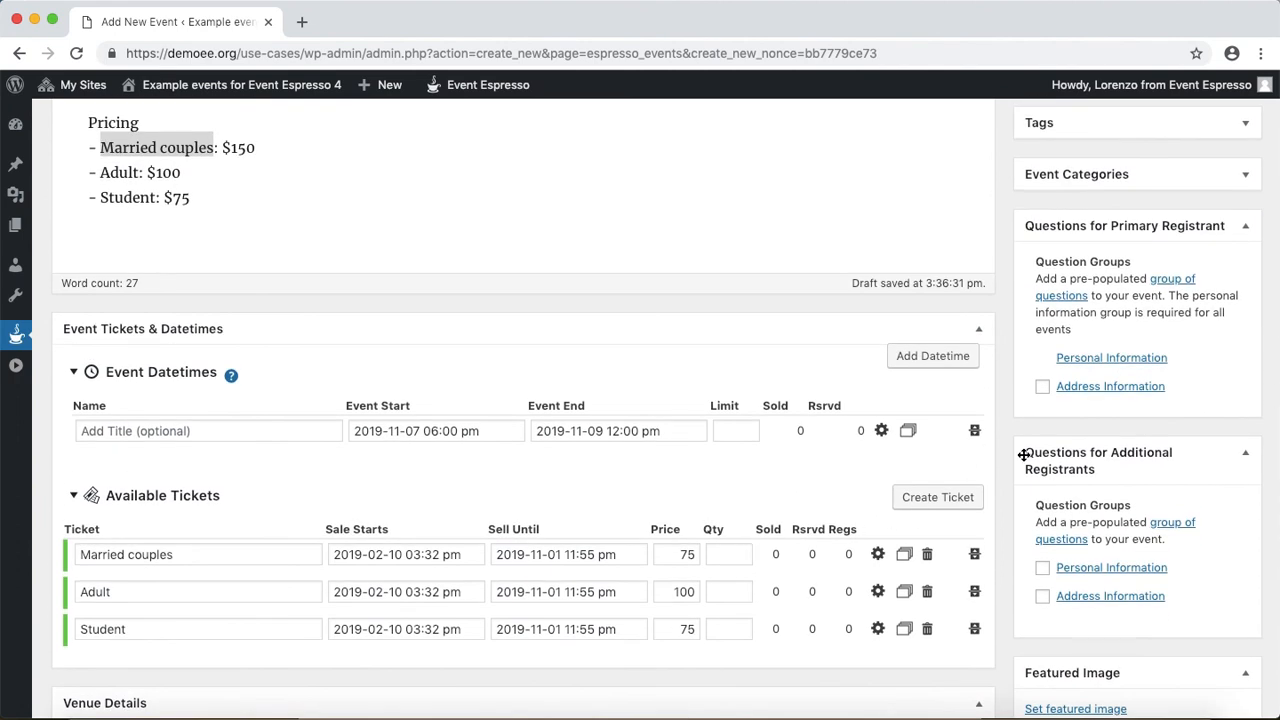
scroll(1009, 452, "up", 10)
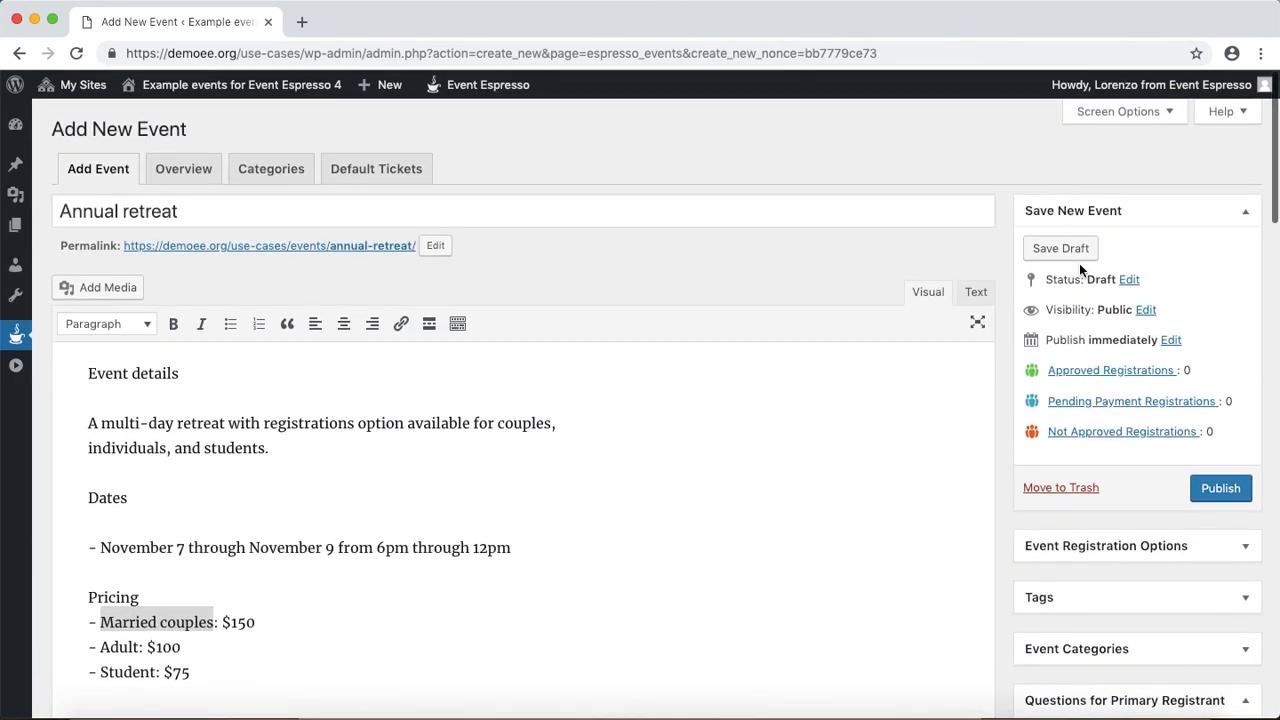
left_click(1077, 250)
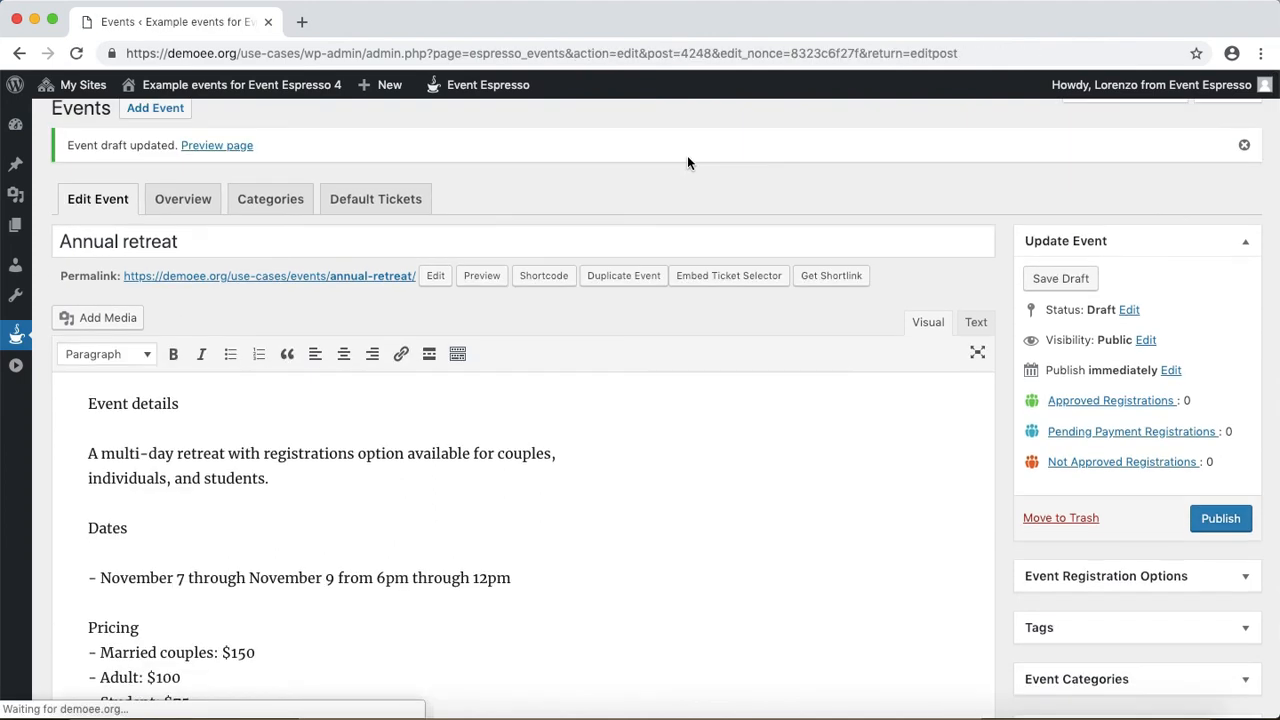
right_click(238, 147)
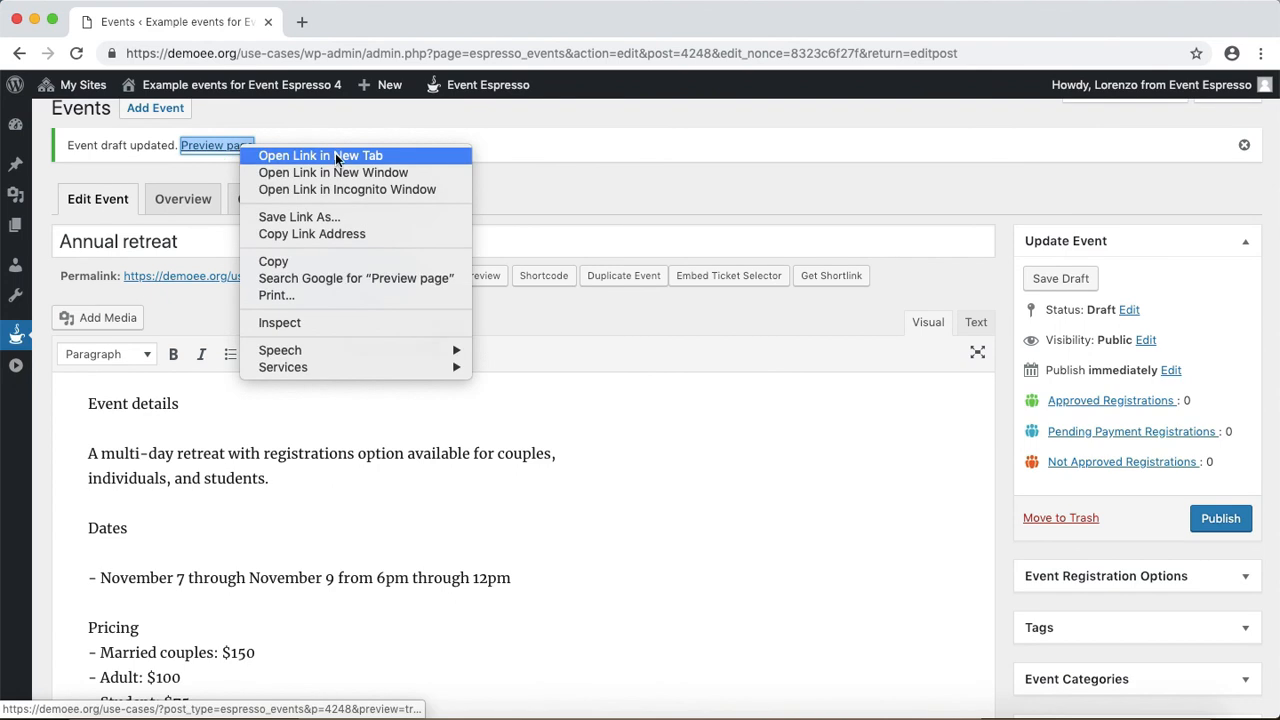
left_click(337, 161)
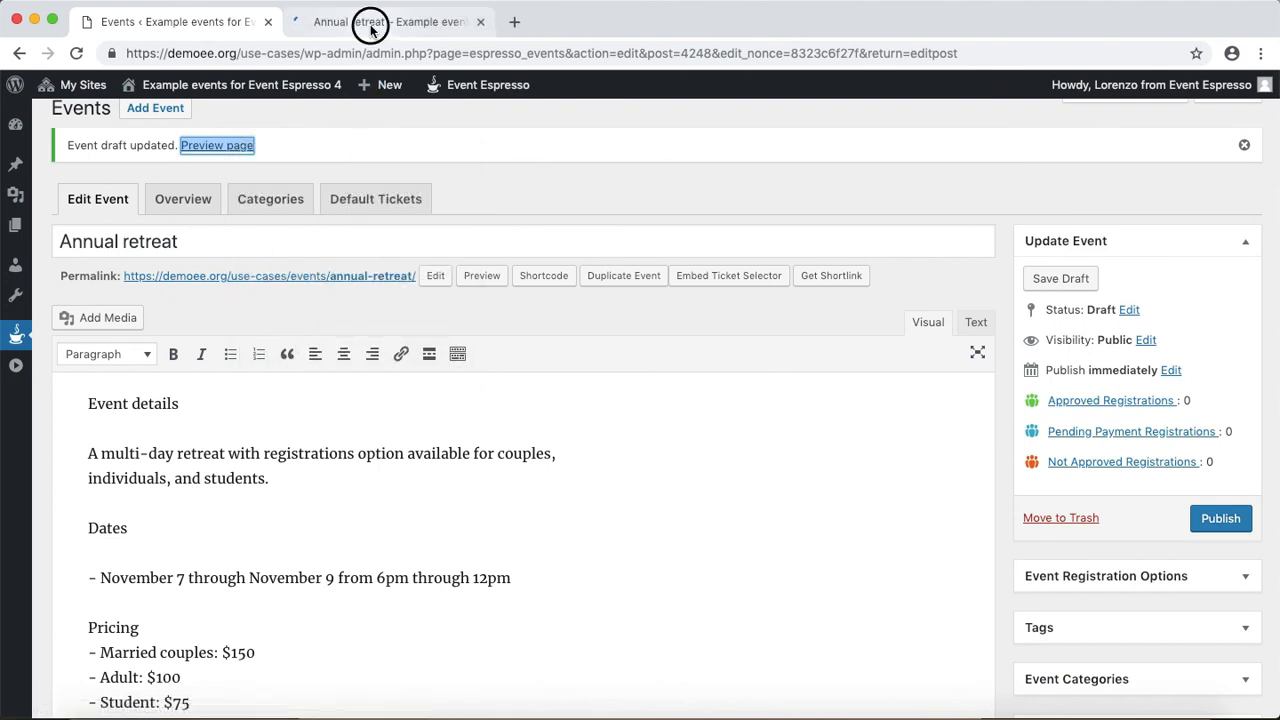
left_click(370, 30)
Step: In the previewed event's ticket selector, choose a quantity of 2 for the Married couples ticket
scroll(589, 400, "down", 10)
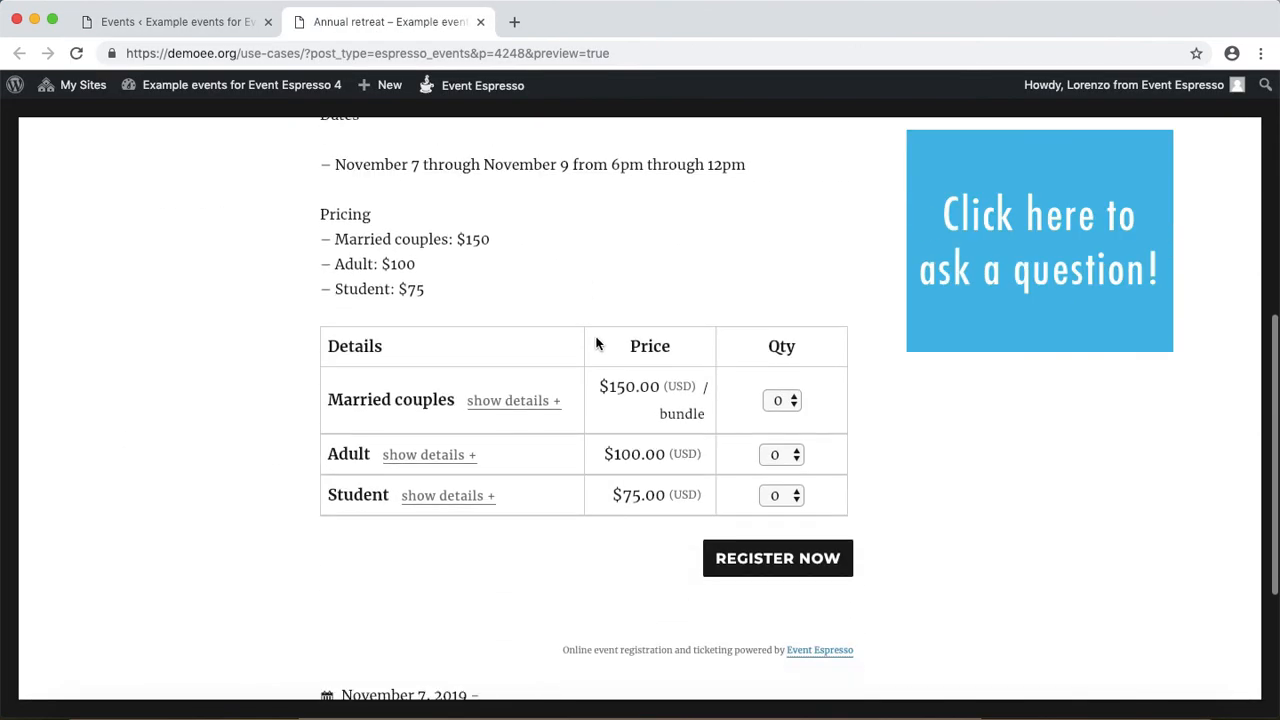
scroll(596, 342, "down", 3)
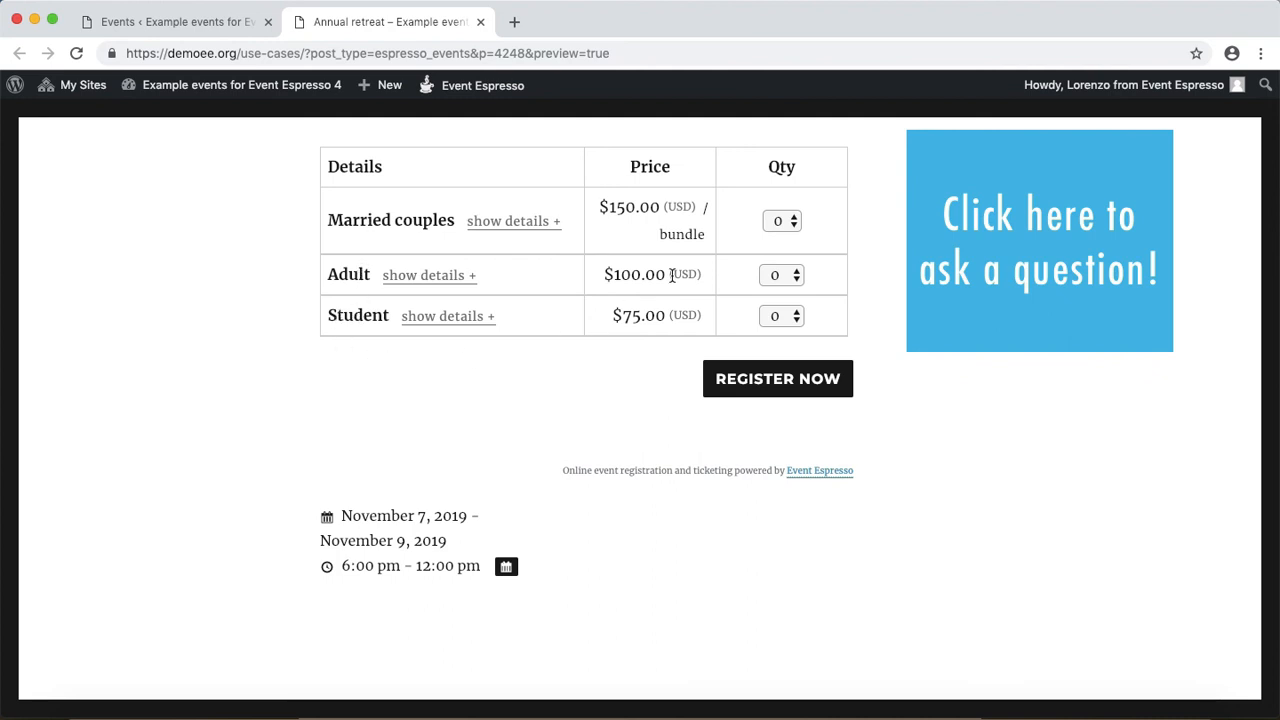
left_click(788, 224)
left_click(776, 241)
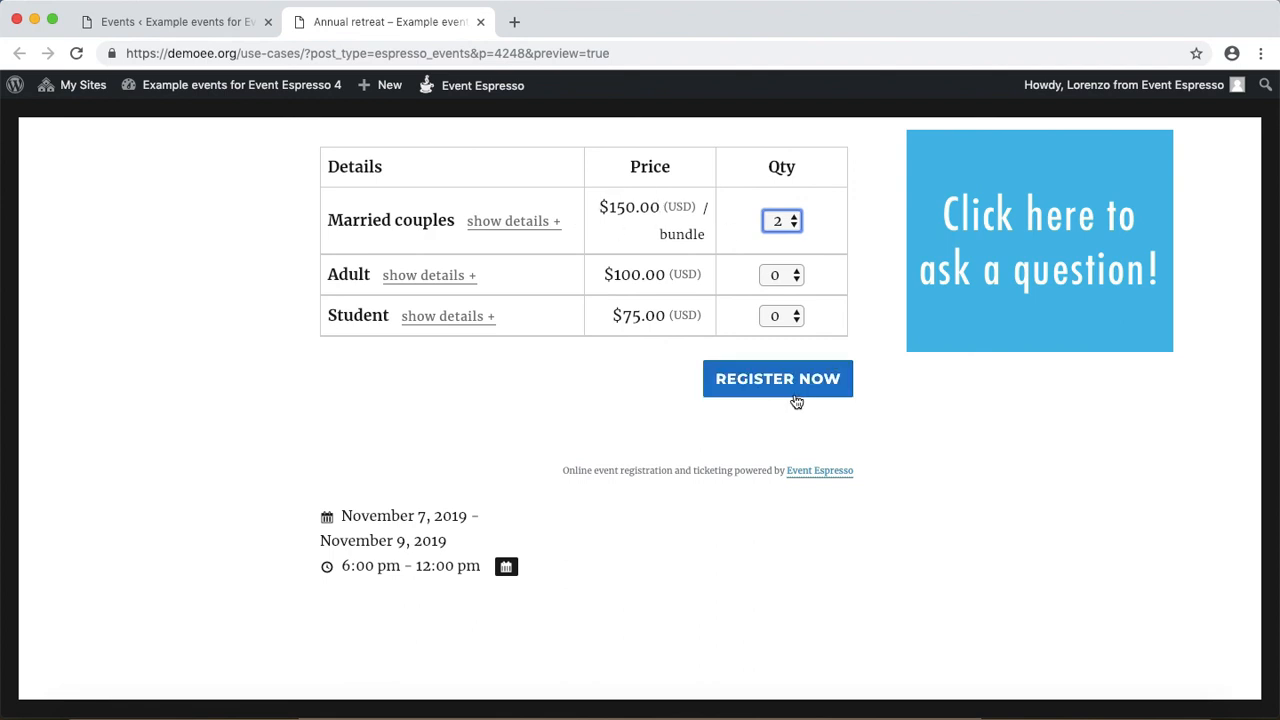
left_click(600, 374)
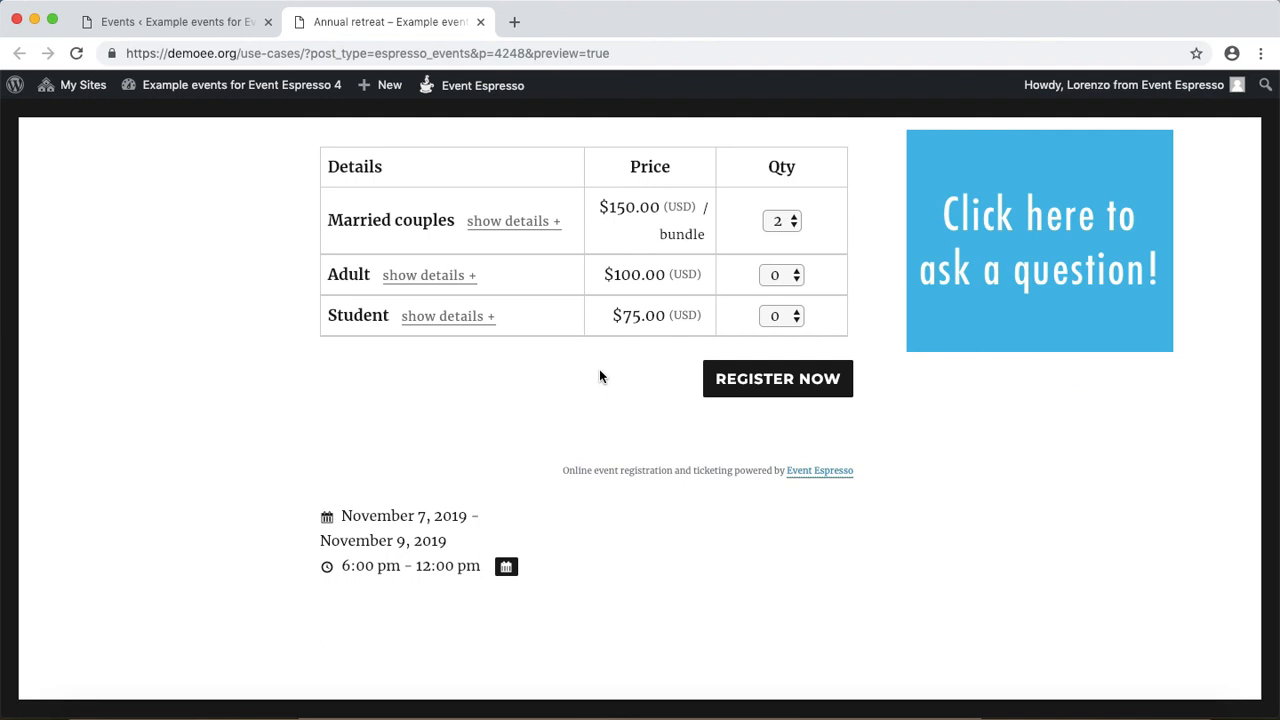